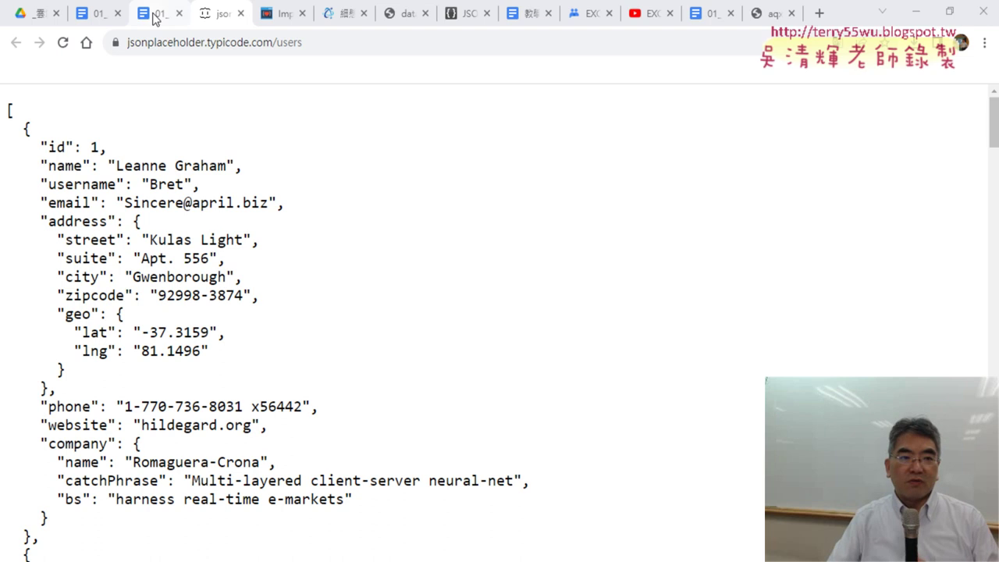
- Close the duplicate Docs tab, return to the tutorial and scroll up to section 1, 匯入JsonConverter.bas
{"action": "left_click", "coordinate": [156, 13]}
{"action": "left_click", "coordinate": [179, 14]}
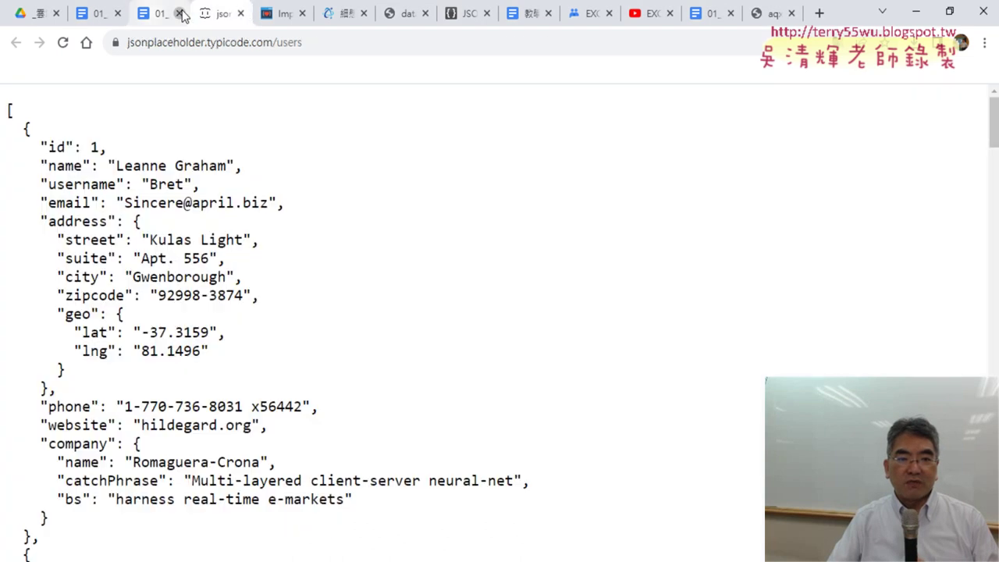
{"action": "left_click", "coordinate": [100, 13]}
{"action": "scroll", "coordinate": [326, 205], "scroll_direction": "up", "scroll_amount": 3}
{"action": "scroll", "coordinate": [326, 205], "scroll_direction": "up", "scroll_amount": 3}
{"action": "scroll", "coordinate": [325, 205], "scroll_direction": "up", "scroll_amount": 1}
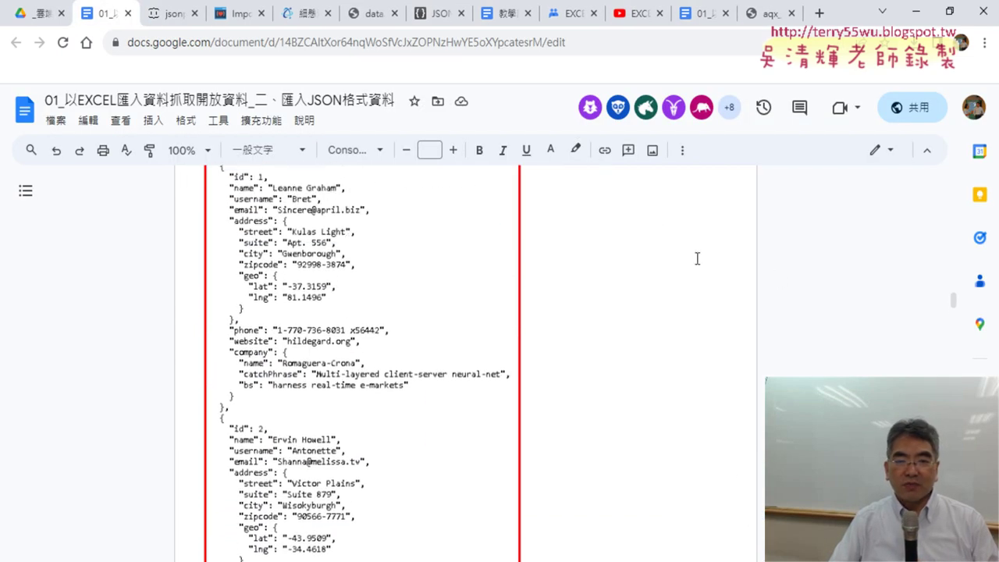
{"action": "scroll", "coordinate": [778, 267], "scroll_direction": "down", "scroll_amount": 10}
{"action": "scroll", "coordinate": [772, 269], "scroll_direction": "up", "scroll_amount": 2}
{"action": "scroll", "coordinate": [775, 268], "scroll_direction": "up", "scroll_amount": 2}
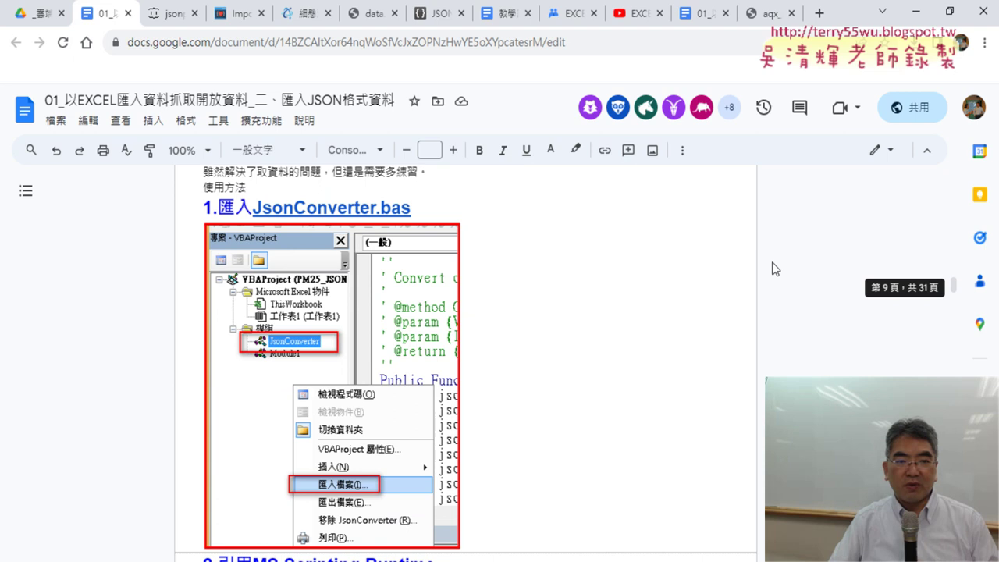
{"action": "left_click", "coordinate": [35, 13]}
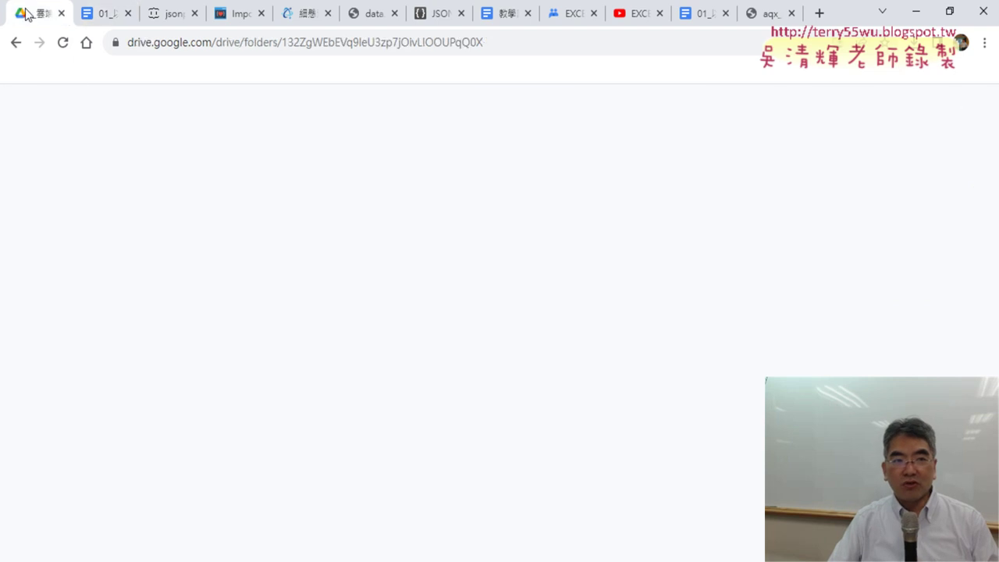
{"action": "scroll", "coordinate": [687, 346], "scroll_direction": "down", "scroll_amount": 4}
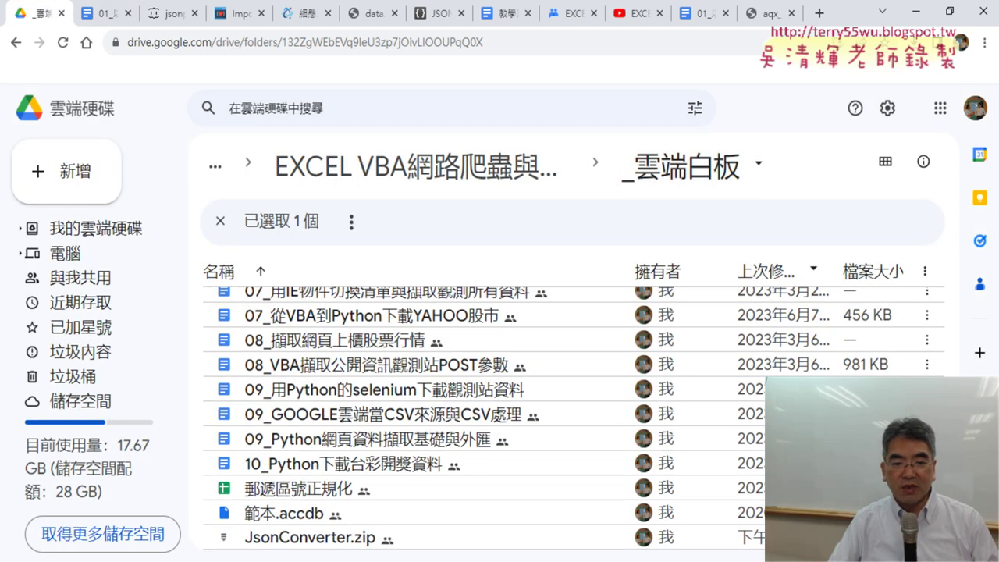
{"action": "left_click", "coordinate": [340, 544]}
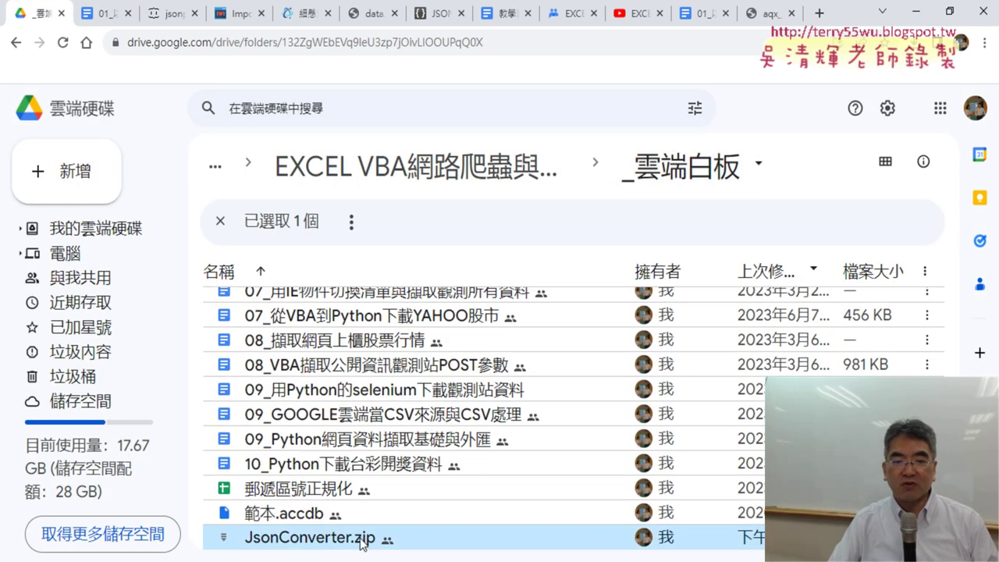
{"action": "left_click", "coordinate": [102, 13]}
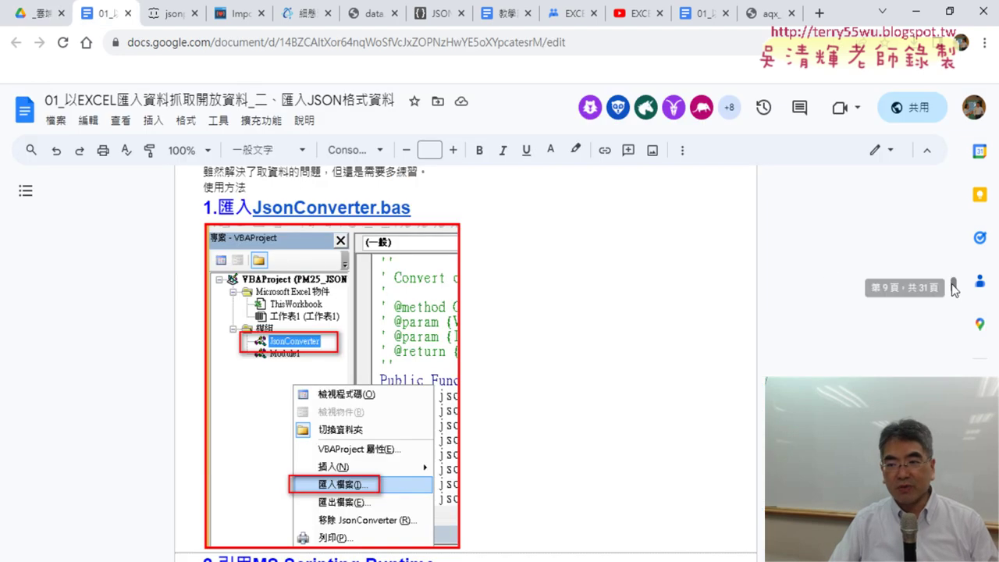
- Scroll to section 3 練習範例 and follow its jsonplaceholder users link into a new tab
{"action": "scroll", "coordinate": [539, 281], "scroll_direction": "down", "scroll_amount": 3}
{"action": "scroll", "coordinate": [501, 276], "scroll_direction": "down", "scroll_amount": 2}
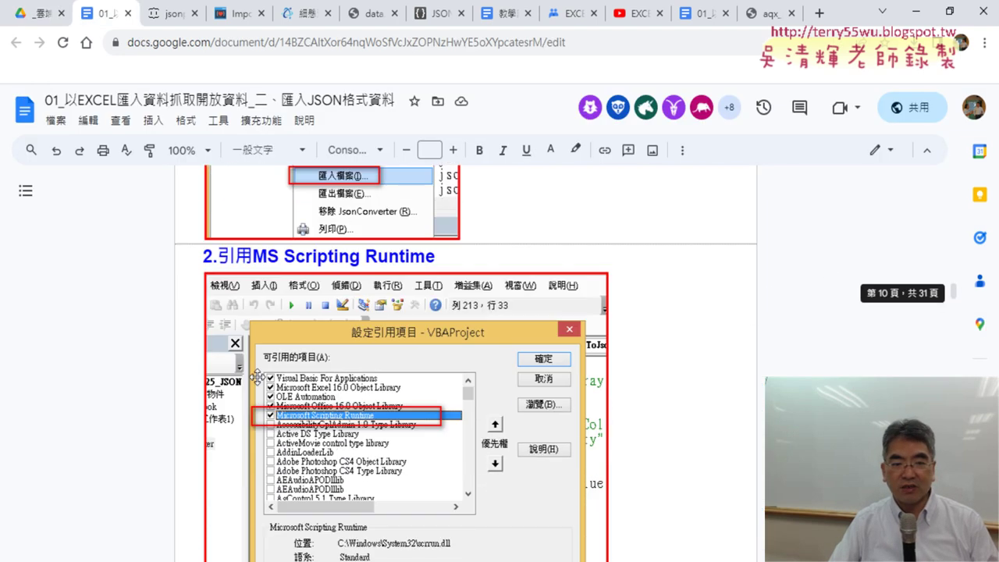
{"action": "scroll", "coordinate": [475, 383], "scroll_direction": "down", "scroll_amount": 3}
{"action": "scroll", "coordinate": [475, 383], "scroll_direction": "down", "scroll_amount": 4}
{"action": "scroll", "coordinate": [477, 351], "scroll_direction": "down", "scroll_amount": 1}
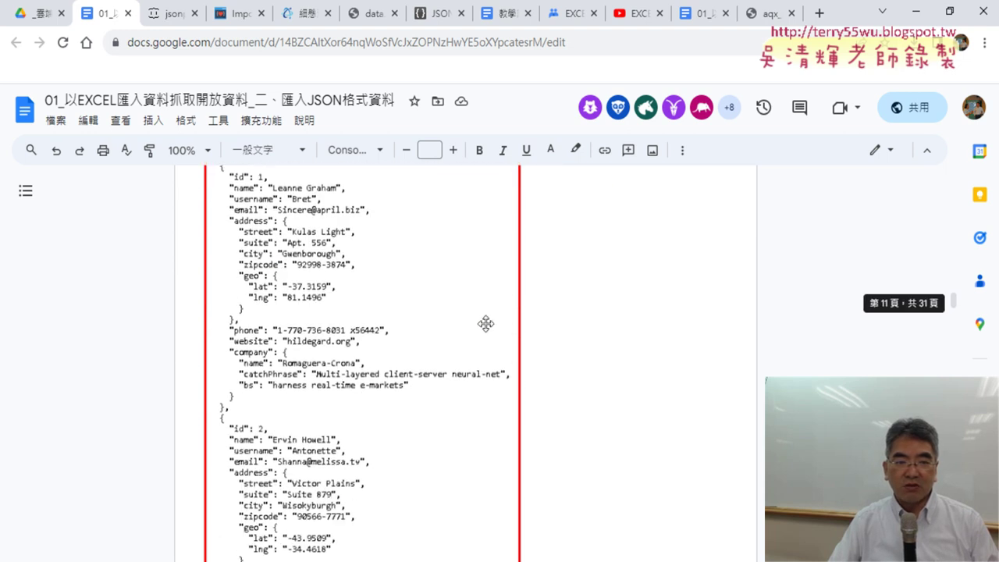
{"action": "scroll", "coordinate": [419, 279], "scroll_direction": "up", "scroll_amount": 3}
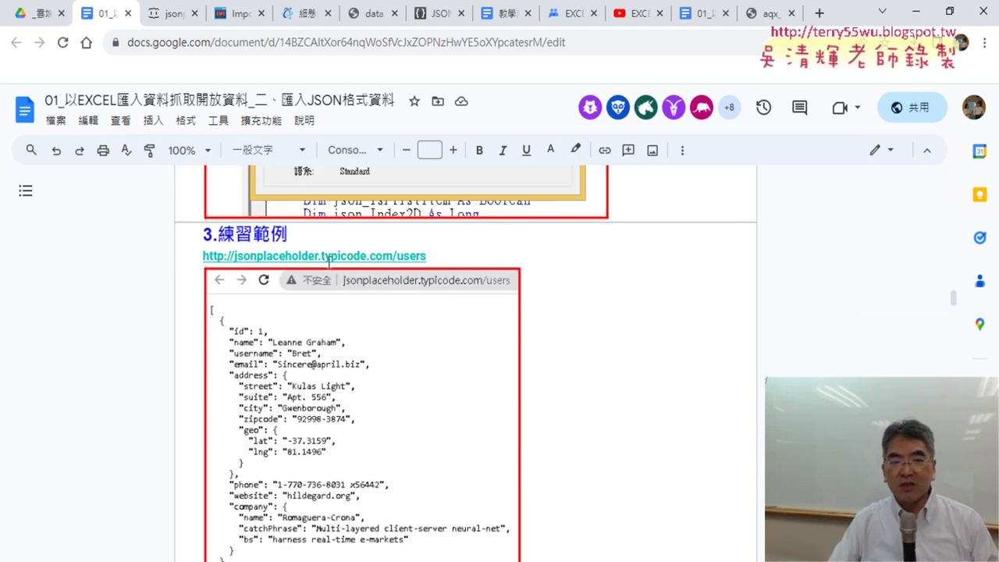
{"action": "left_click", "coordinate": [326, 259]}
{"action": "left_click", "coordinate": [322, 279]}
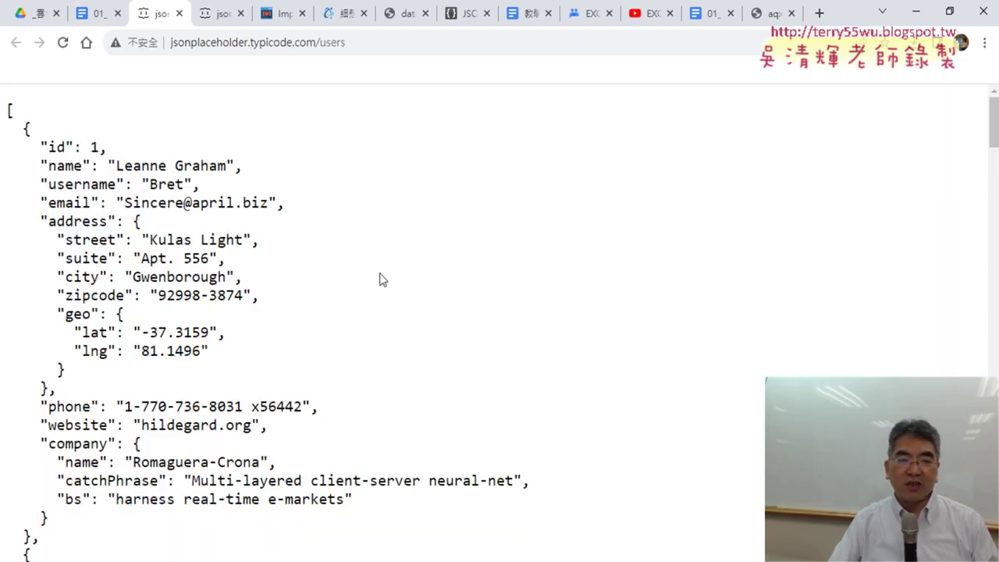
- Highlight the users array, the first user object and its "id": 1 pair
{"action": "mouse_move", "coordinate": [14, 114]}
{"action": "left_mouse_down"}
{"action": "mouse_move", "coordinate": [2, 114]}
{"action": "mouse_move", "coordinate": [66, 376]}
{"action": "left_mouse_up"}
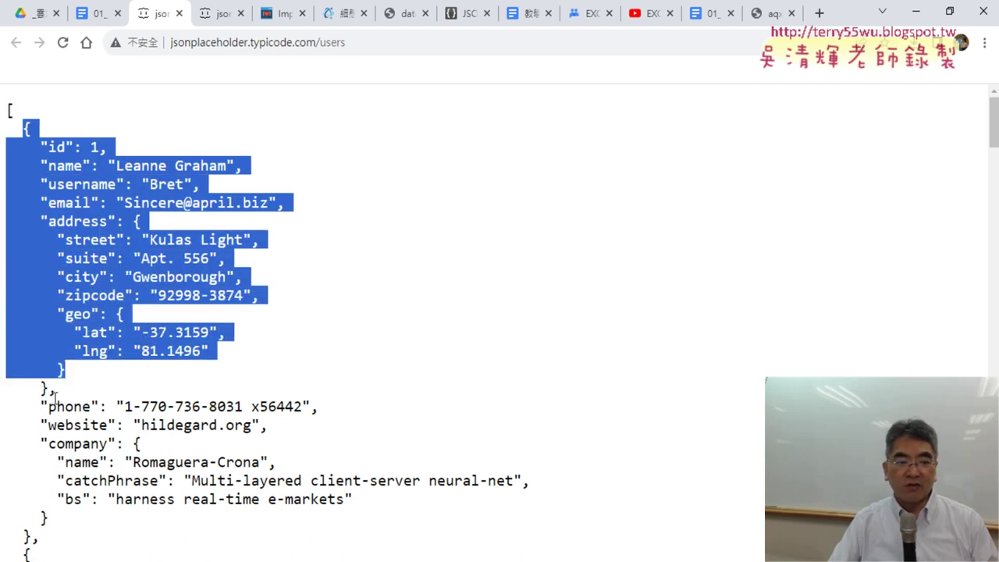
{"action": "left_click", "coordinate": [43, 184]}
{"action": "left_click_drag", "start_coordinate": [24, 129], "coordinate": [47, 388]}
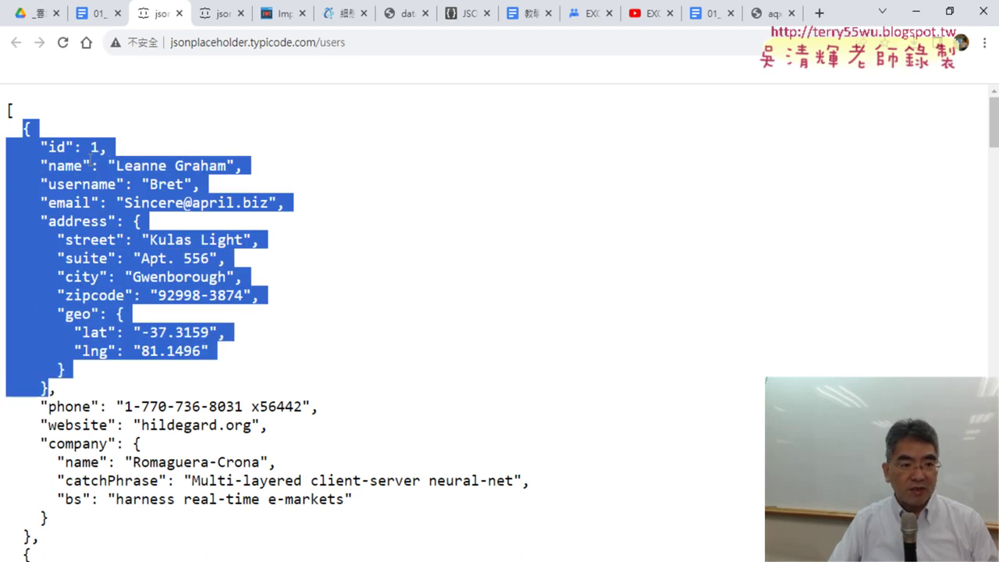
{"action": "left_click", "coordinate": [153, 155]}
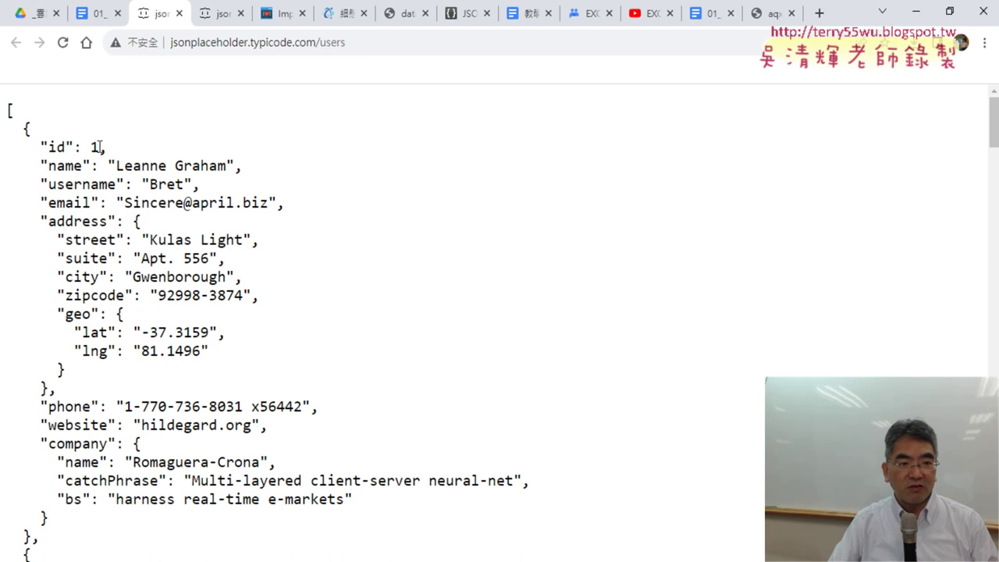
{"action": "left_click_drag", "start_coordinate": [100, 149], "coordinate": [42, 161]}
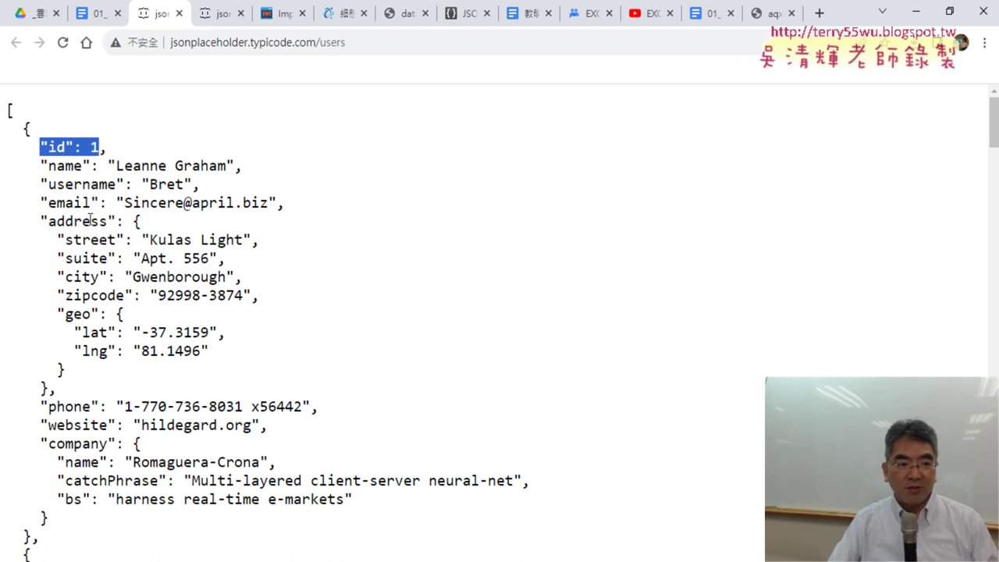
- Highlight the address object and lat -37.3159, then close the duplicate tab and select all JSON
{"action": "mouse_move", "coordinate": [42, 221]}
{"action": "left_mouse_down"}
{"action": "mouse_move", "coordinate": [110, 220]}
{"action": "mouse_move", "coordinate": [130, 275]}
{"action": "left_mouse_up"}
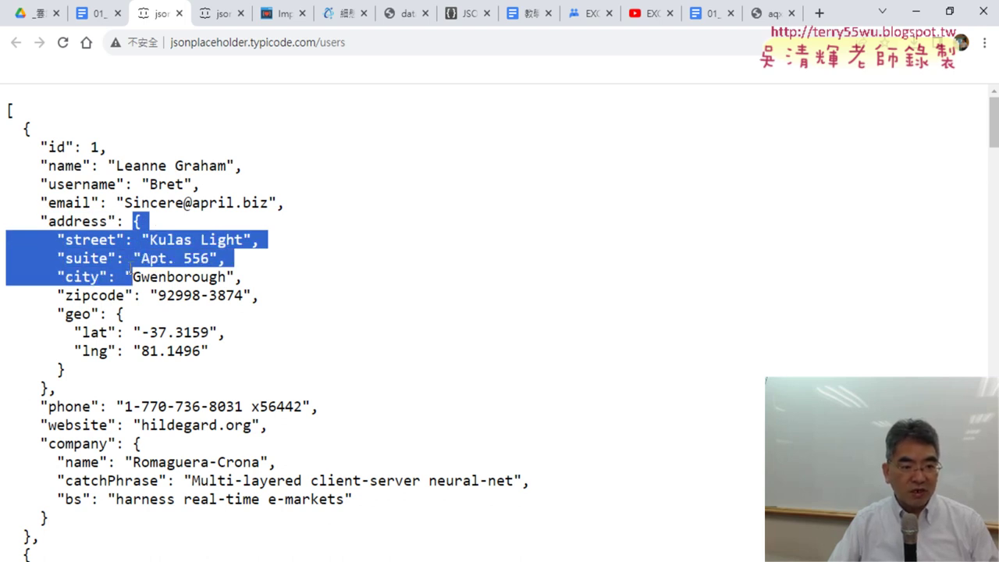
{"action": "left_click_drag", "start_coordinate": [130, 269], "coordinate": [73, 369]}
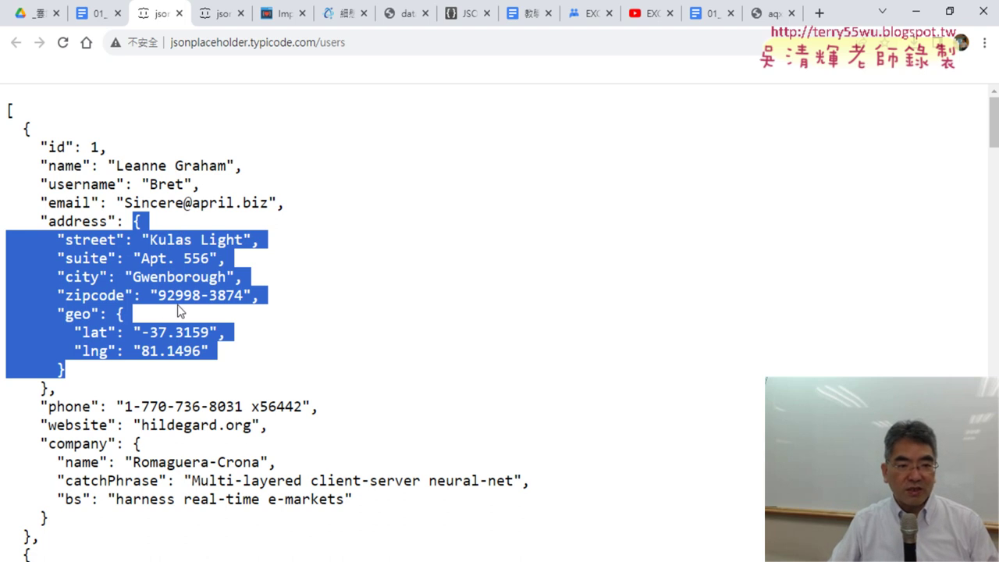
{"action": "left_click", "coordinate": [134, 334]}
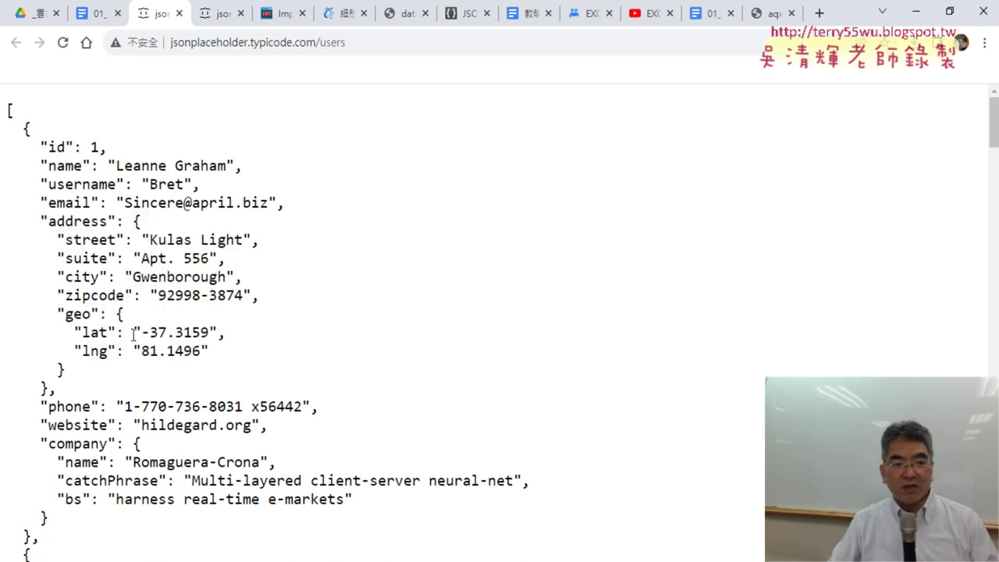
{"action": "left_click_drag", "start_coordinate": [143, 332], "coordinate": [195, 332]}
{"action": "left_click", "coordinate": [188, 343]}
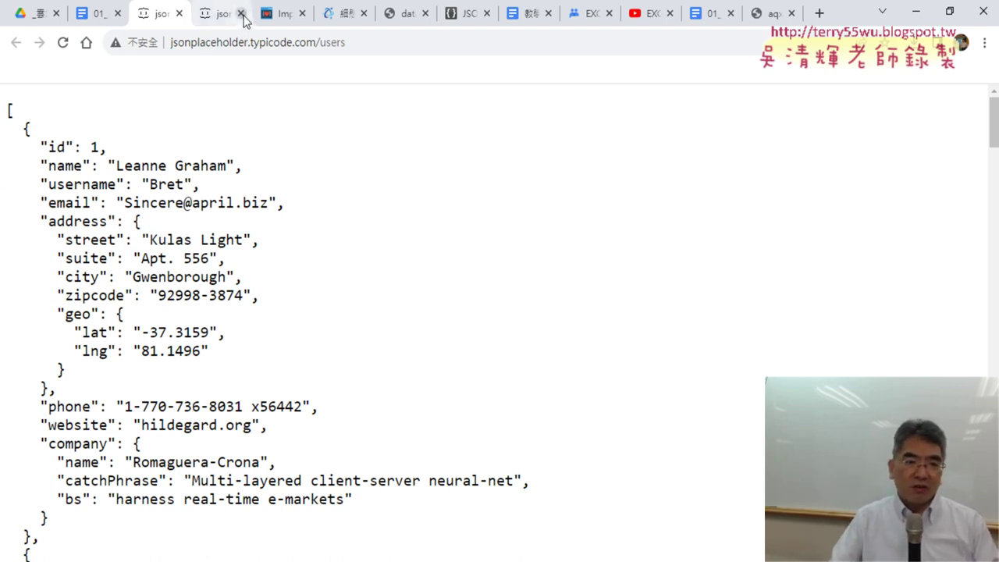
{"action": "left_click", "coordinate": [240, 14]}
{"action": "key", "text": "ctrl+a"}
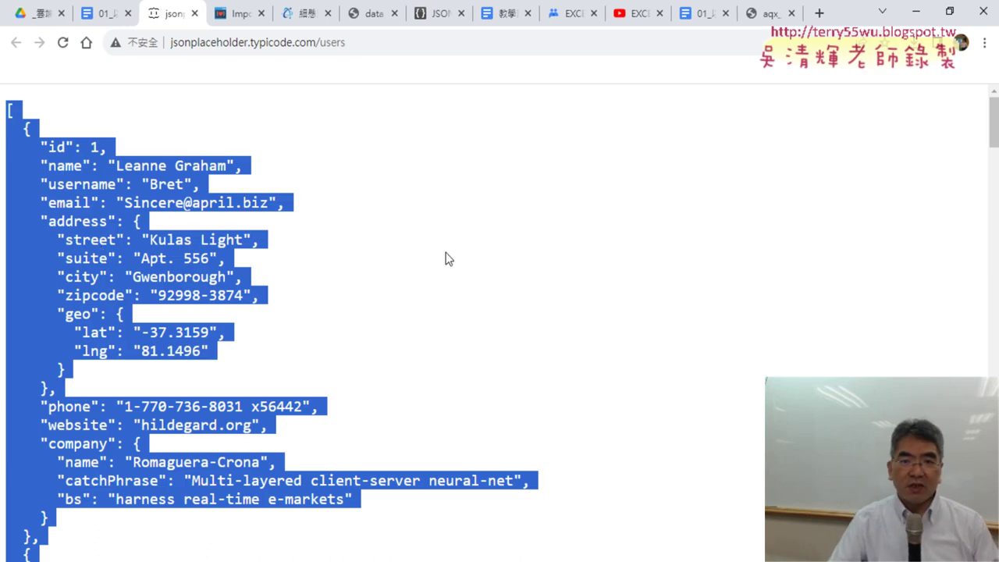
- Replace the left JSON Editor Online document's text with the copied ten-user JSON, 232 lines
{"action": "left_click", "coordinate": [435, 21]}
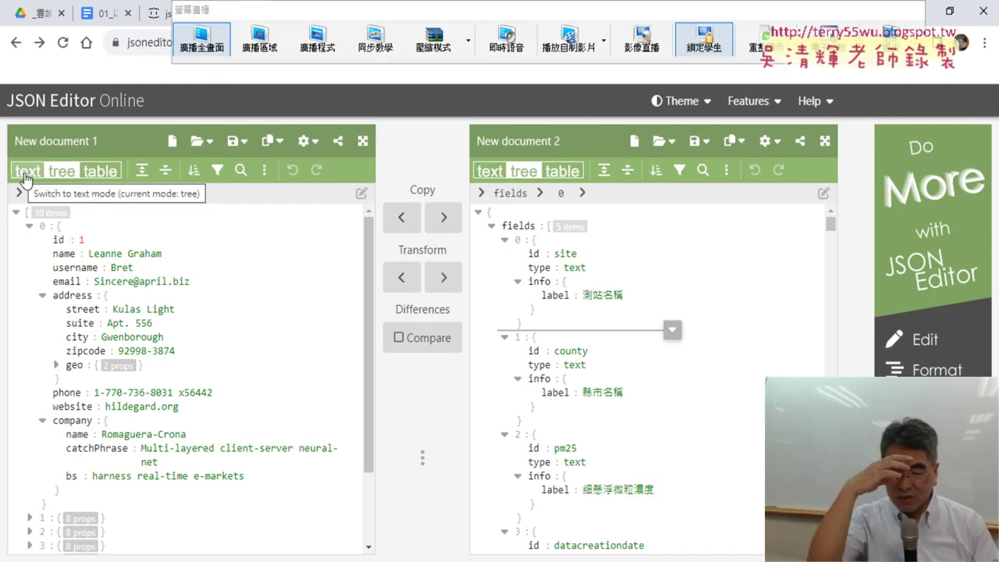
{"action": "left_click", "coordinate": [27, 172]}
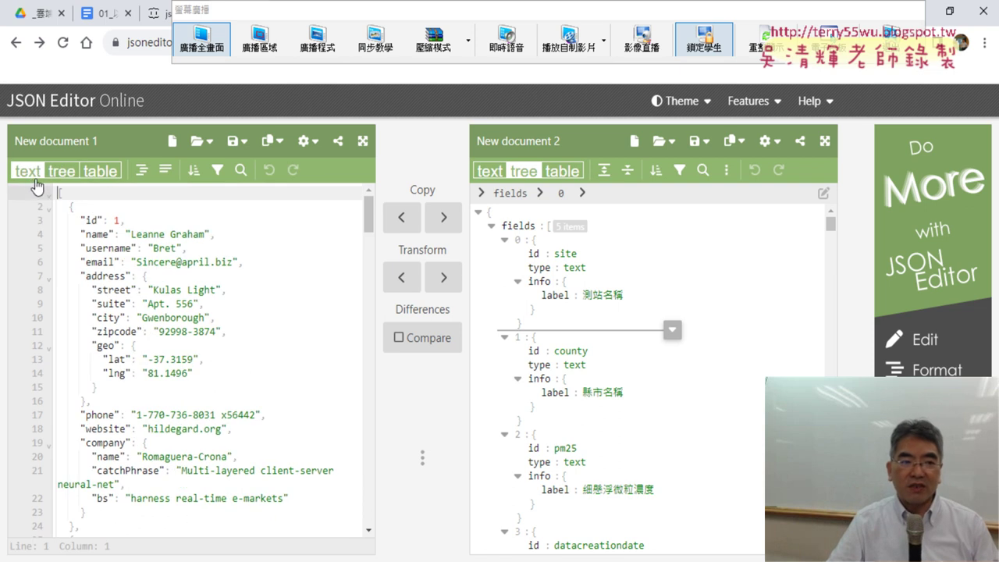
{"action": "left_click", "coordinate": [157, 264]}
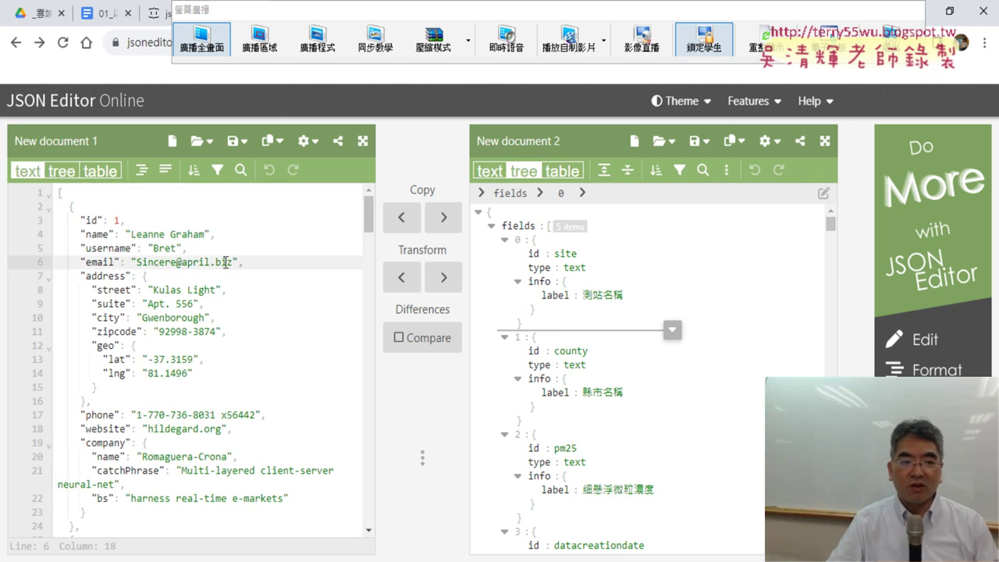
{"action": "key", "text": "ctrl+a"}
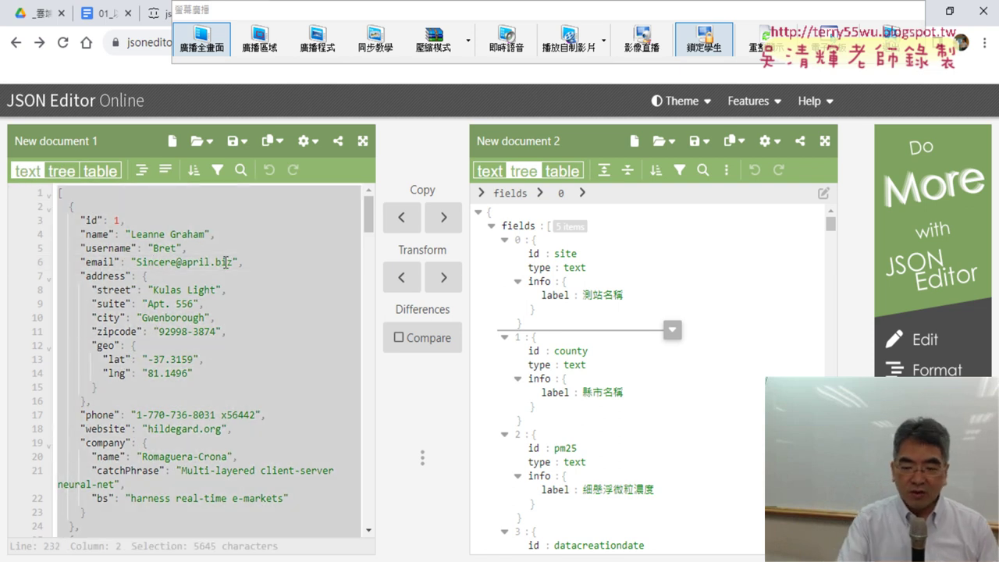
{"action": "key", "text": "Delete"}
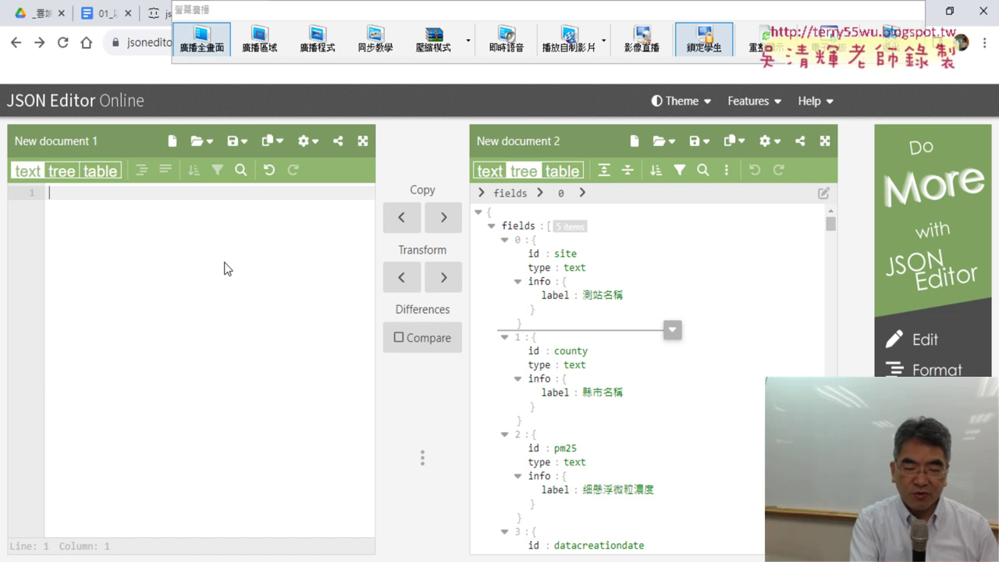
{"action": "key", "text": "ctrl+v"}
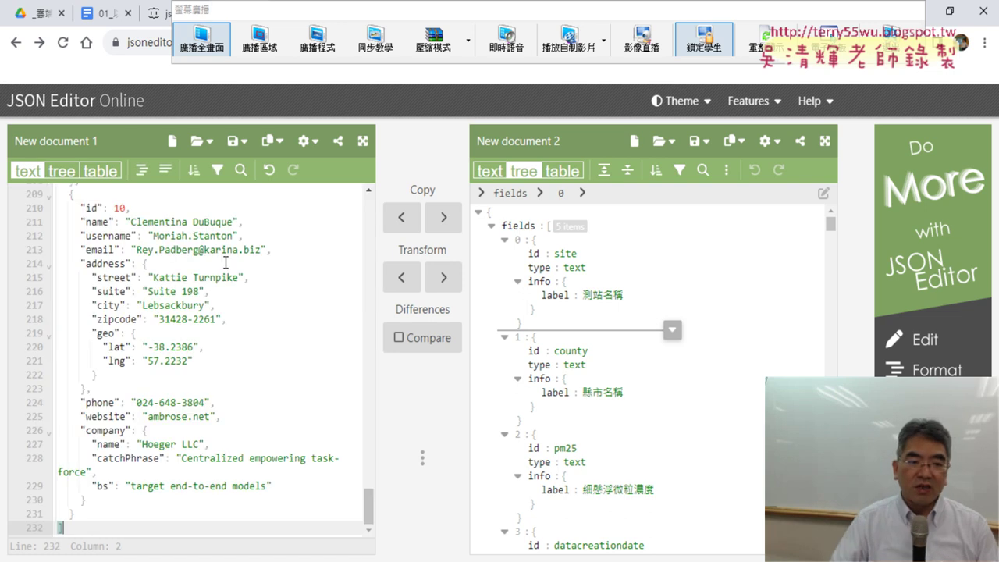
- Switch the left document to tree view and expand user 0, its address and geo
{"action": "left_click", "coordinate": [57, 179]}
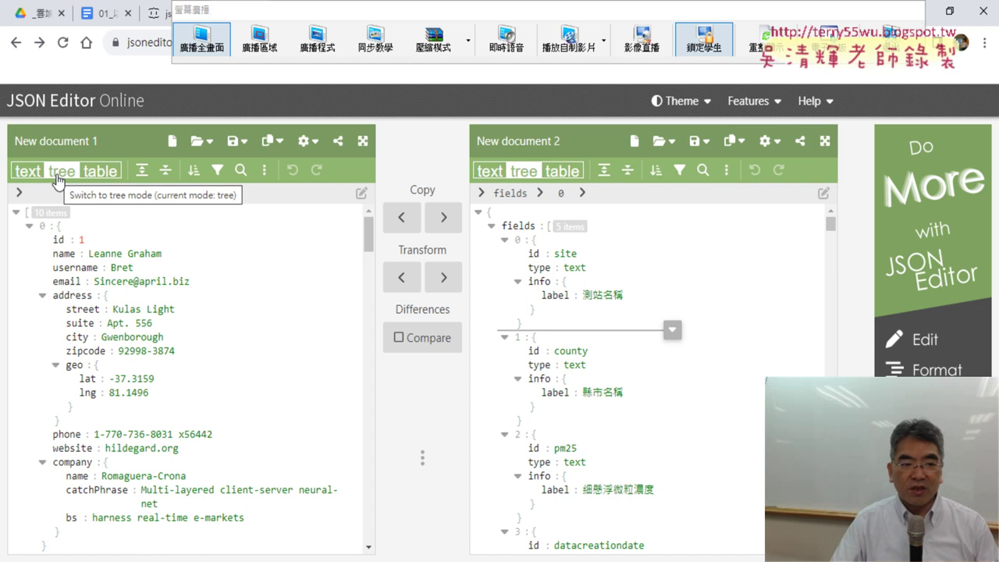
{"action": "left_click", "coordinate": [16, 213]}
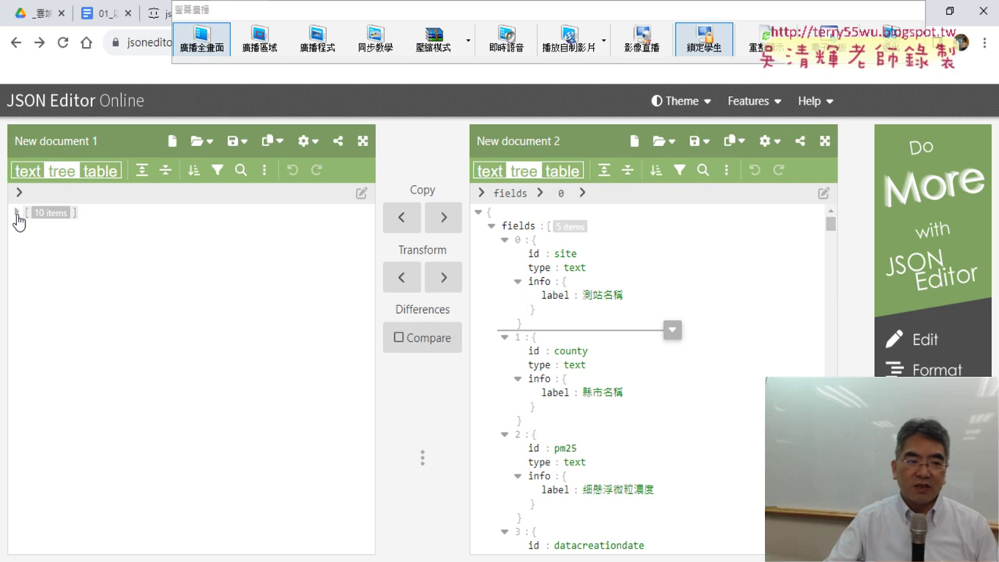
{"action": "left_click", "coordinate": [16, 213]}
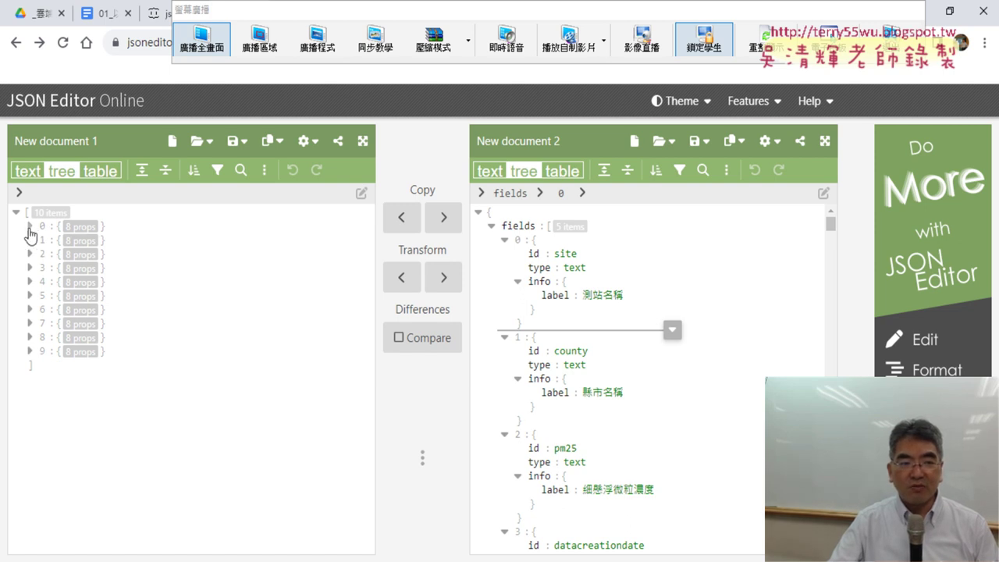
{"action": "left_click", "coordinate": [29, 226]}
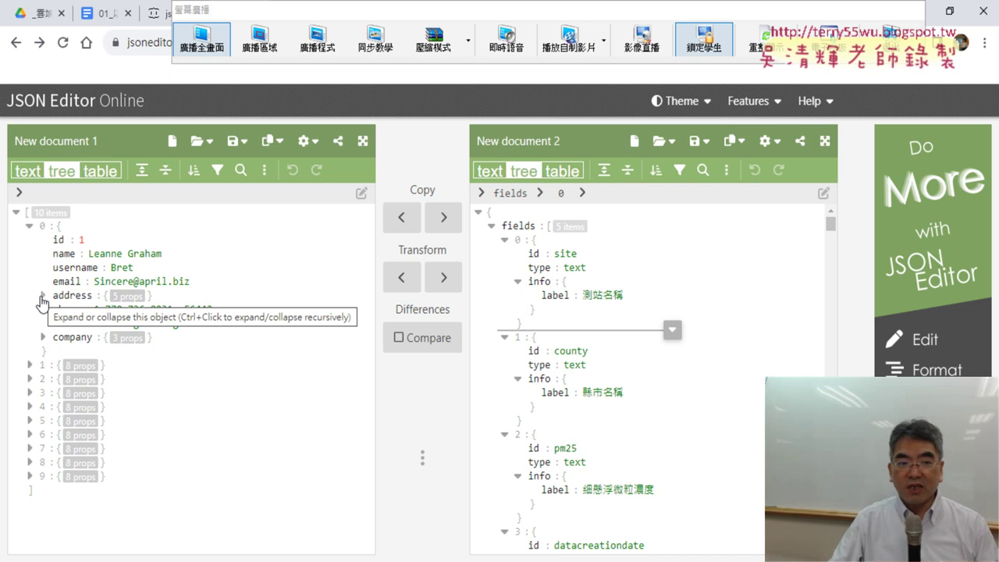
{"action": "left_click", "coordinate": [42, 297]}
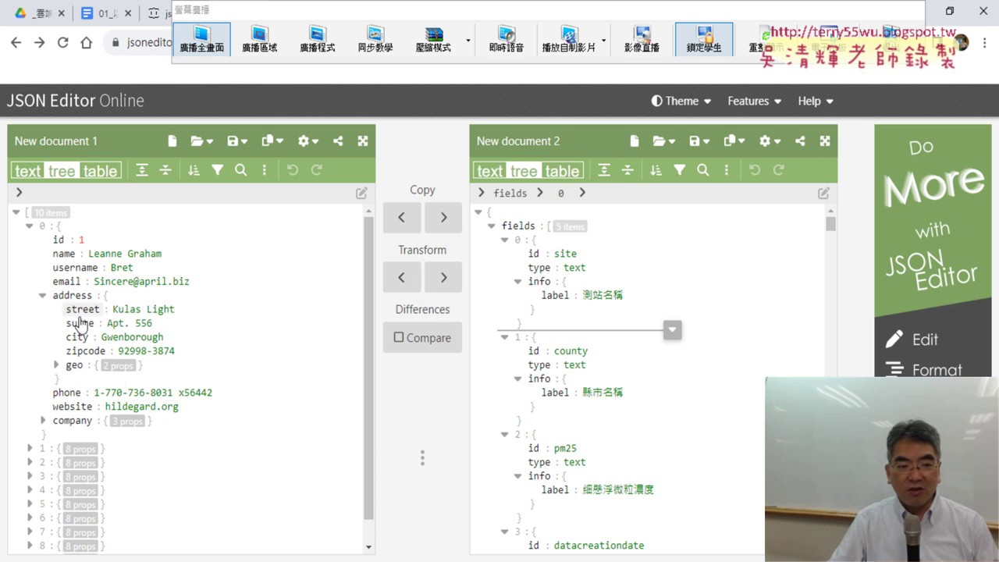
{"action": "left_click", "coordinate": [55, 365]}
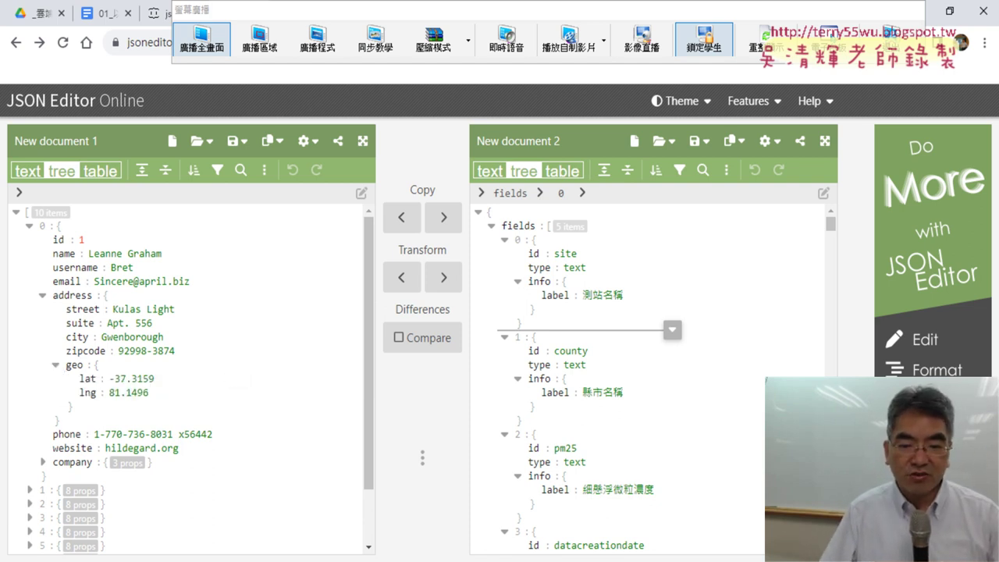
- Remove the loop-line breakpoint, run the exceljson macro and dismiss its completion message
{"action": "mouse_move", "coordinate": [534, 535]}
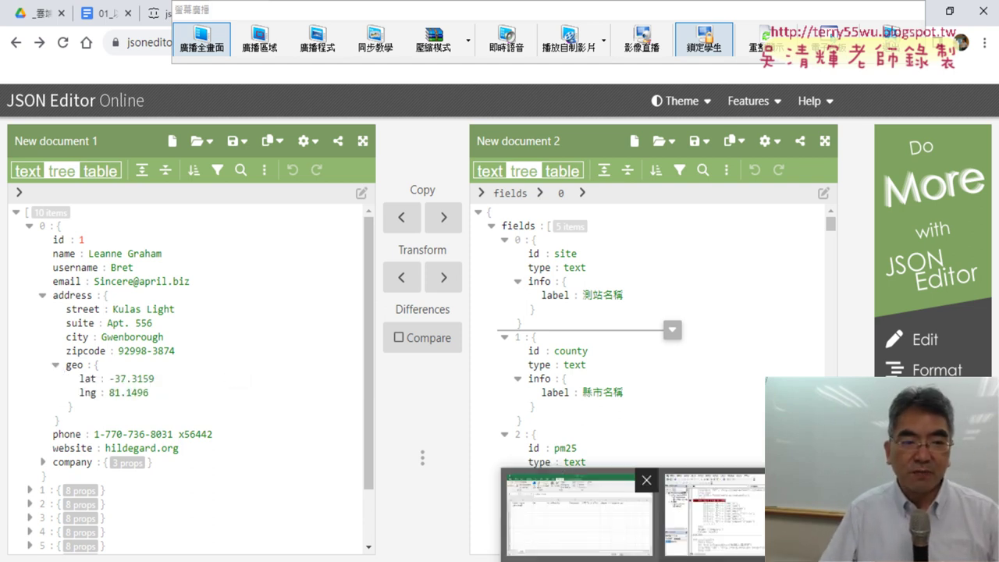
{"action": "left_click", "coordinate": [611, 535]}
{"action": "left_click", "coordinate": [584, 315]}
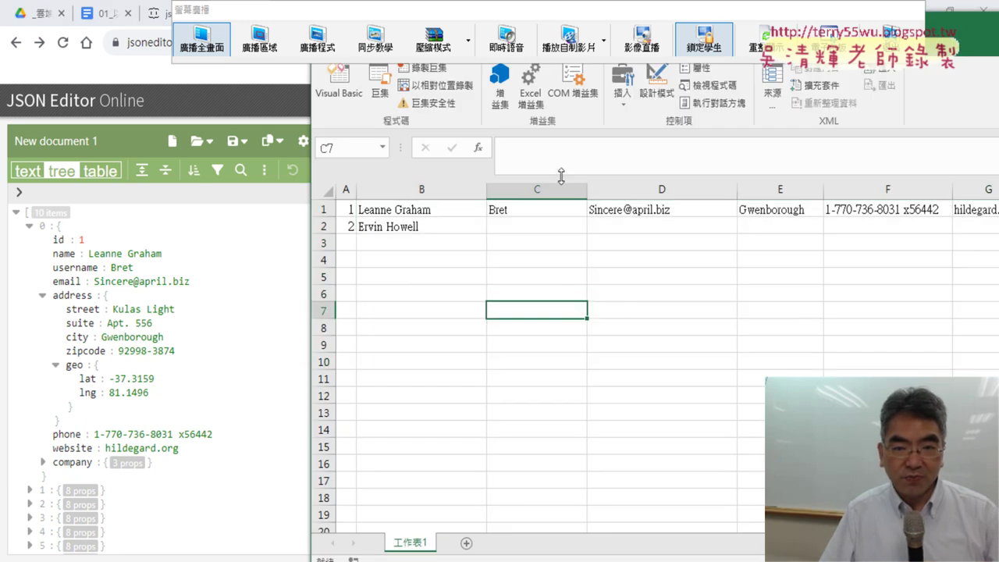
{"action": "left_click", "coordinate": [338, 84]}
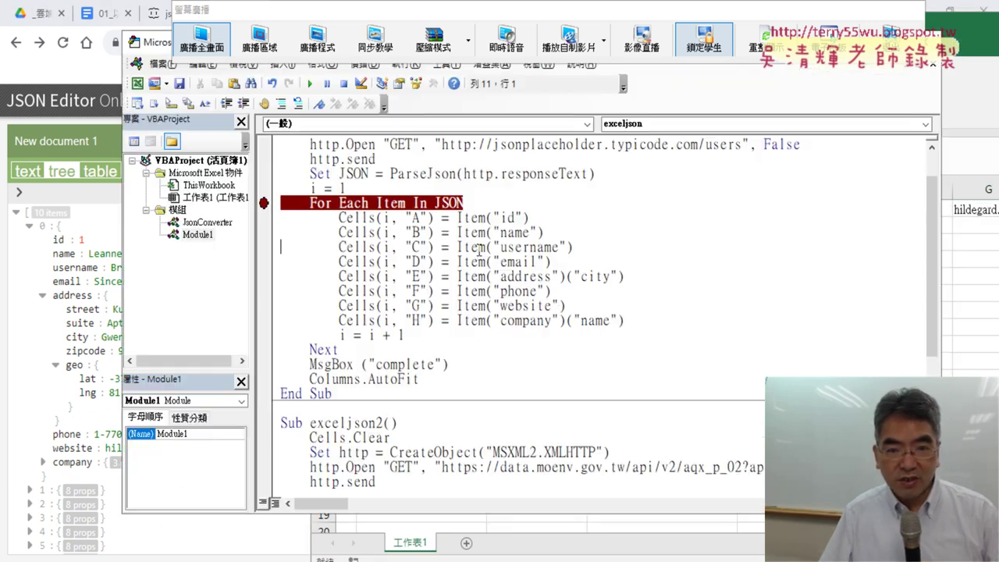
{"action": "left_click", "coordinate": [263, 203]}
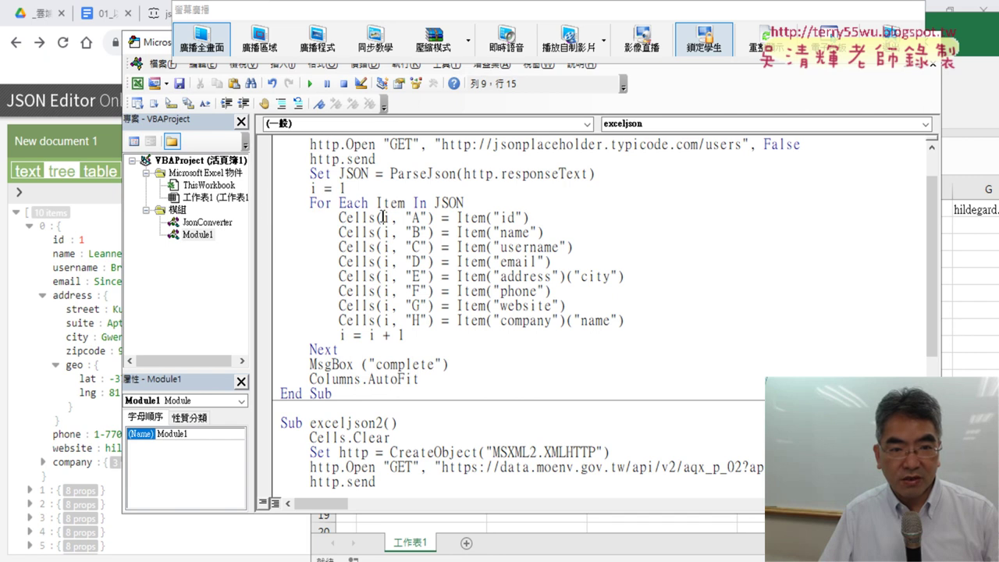
{"action": "left_click", "coordinate": [310, 83]}
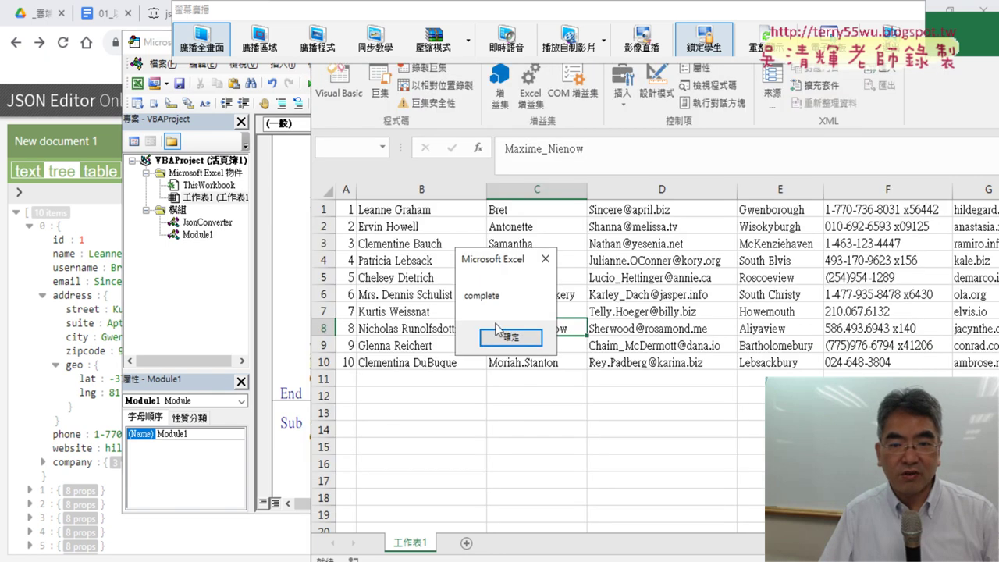
{"action": "left_click", "coordinate": [503, 337]}
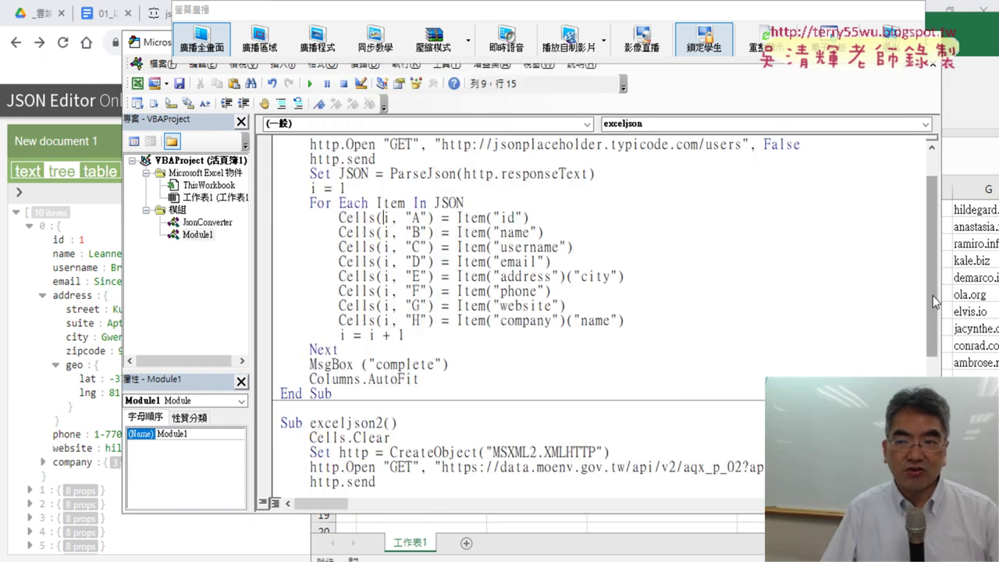
- Compare column A ids and column B names against the JSON tree in the browser
{"action": "left_click", "coordinate": [977, 258]}
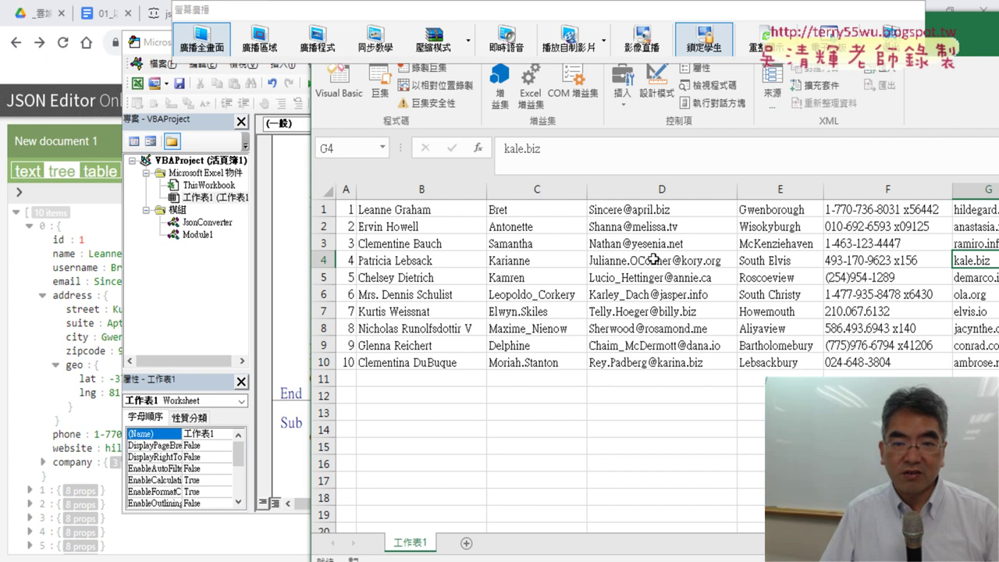
{"action": "left_click", "coordinate": [348, 192]}
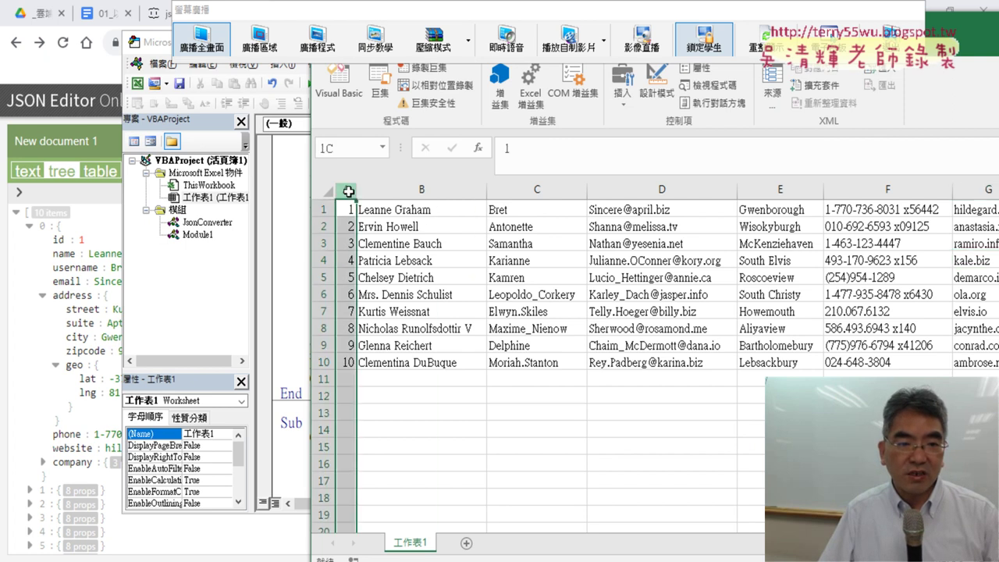
{"action": "left_click", "coordinate": [440, 196]}
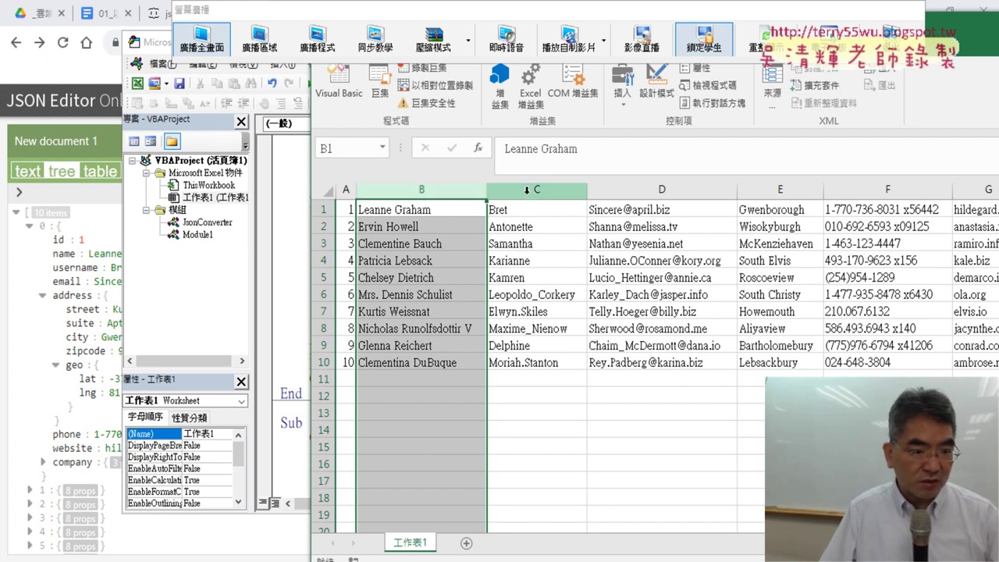
{"action": "left_click", "coordinate": [75, 269]}
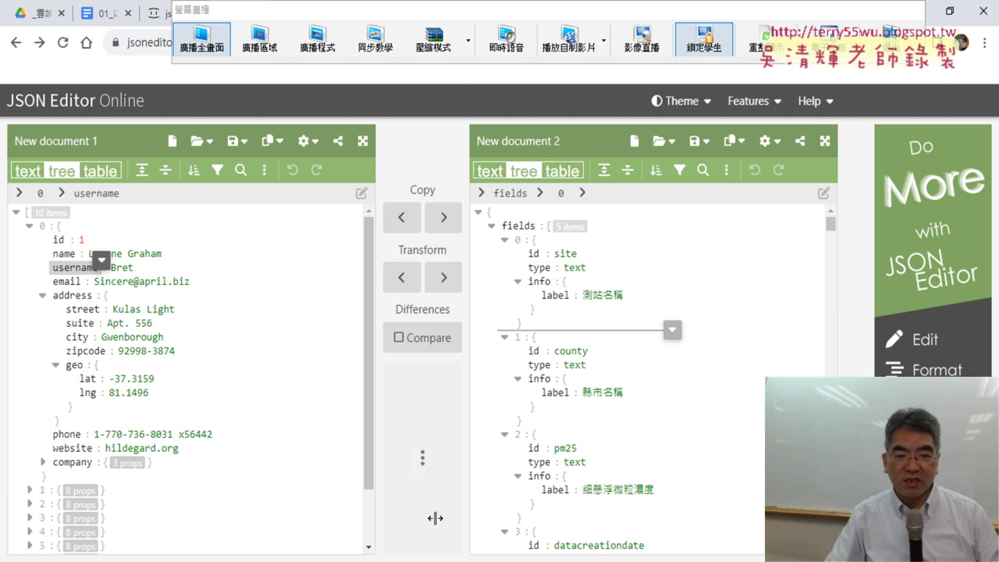
{"action": "key", "text": "alt+Tab"}
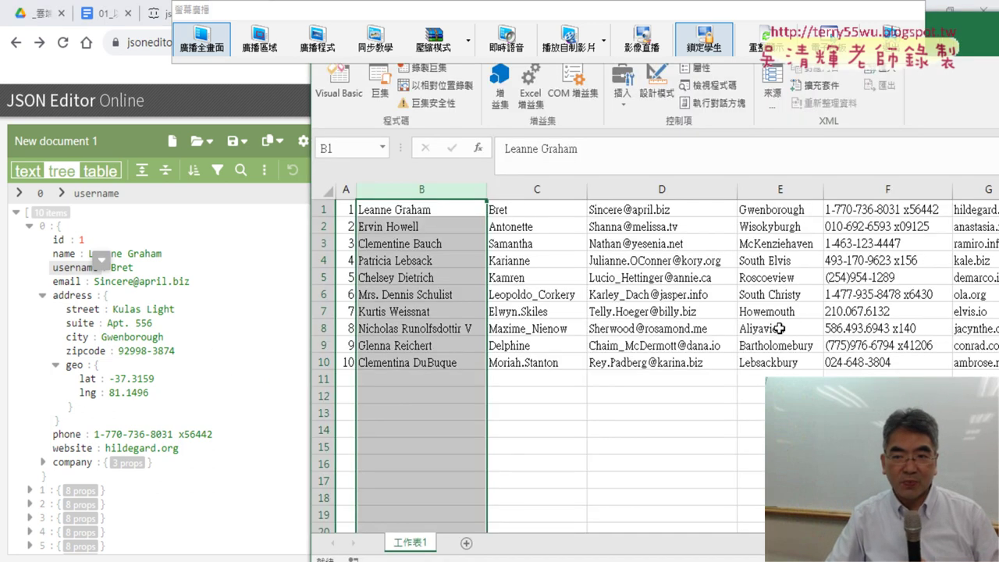
- Select the phone numbers in column F
{"action": "left_click", "coordinate": [889, 210]}
{"action": "key", "text": "ctrl+shift+Down"}
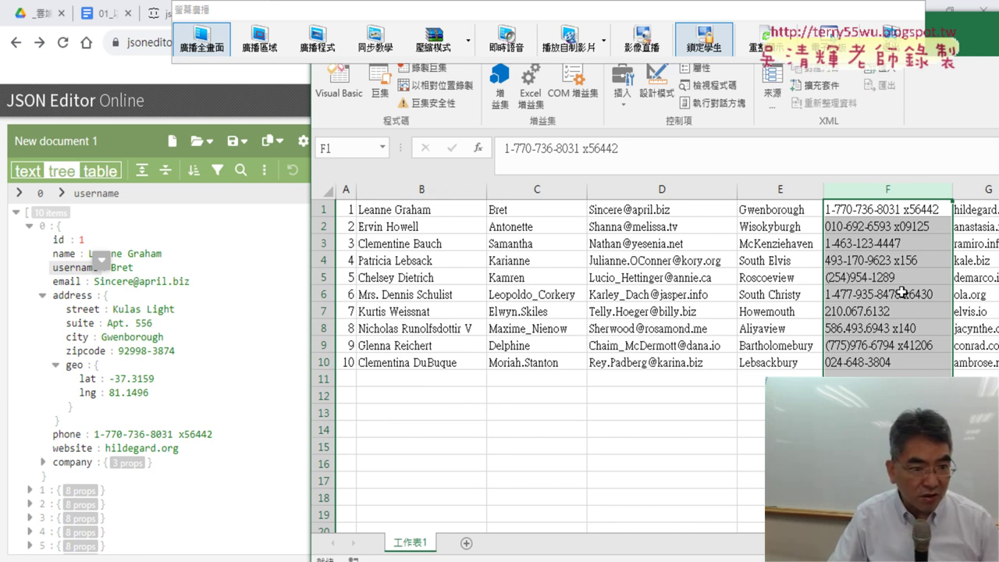
{"action": "left_click_drag", "start_coordinate": [310, 291], "coordinate": [213, 344]}
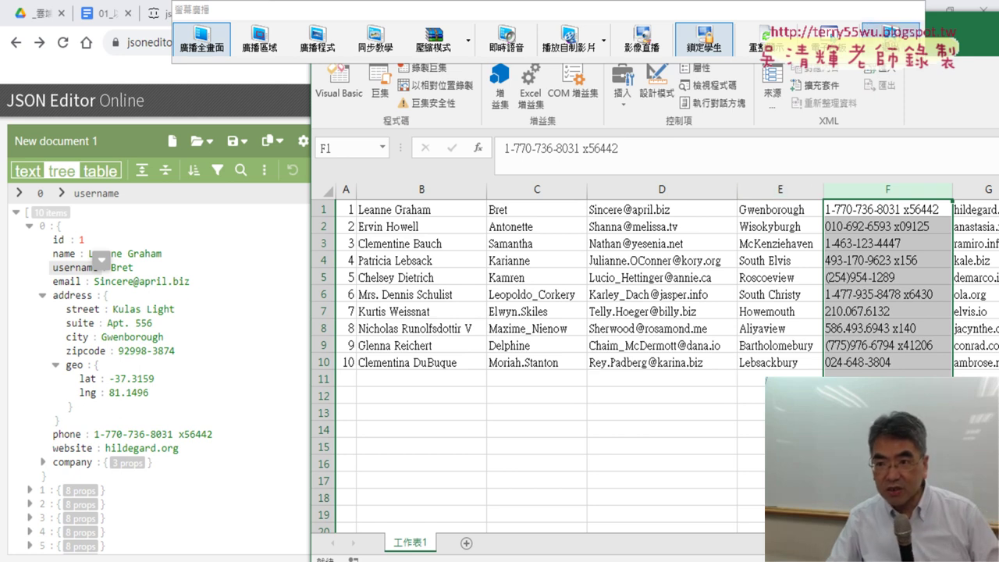
- Resize the Excel window, snap it back beside the JSON editor, and open Visual Basic
{"action": "left_click_drag", "start_coordinate": [741, 16], "coordinate": [704, 65]}
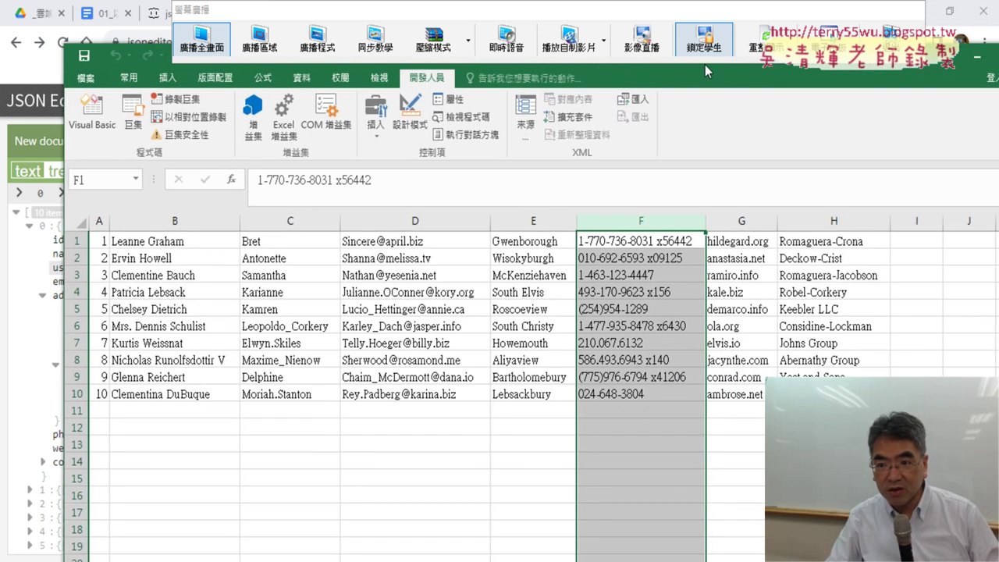
{"action": "key", "text": "super+Right"}
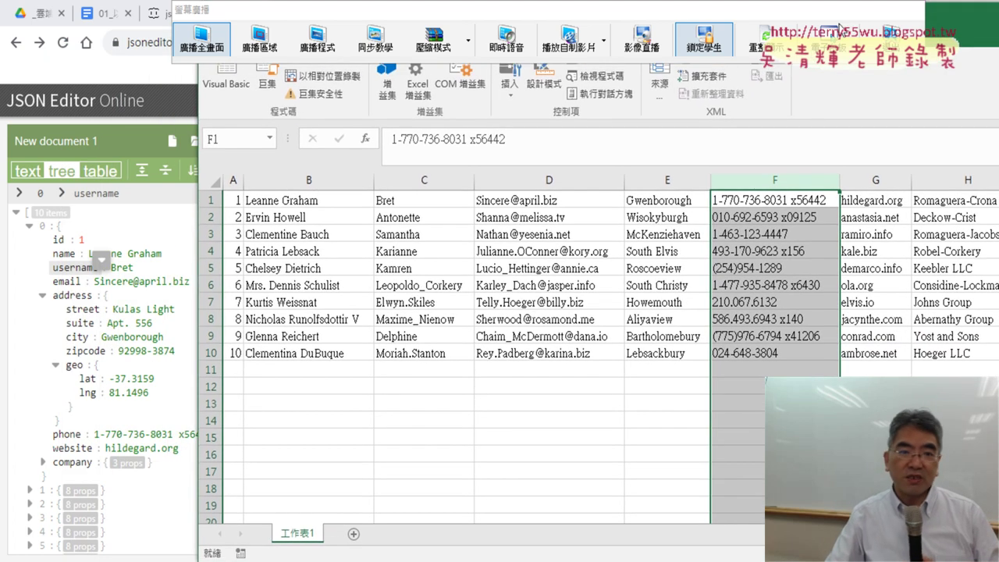
{"action": "left_click", "coordinate": [234, 81]}
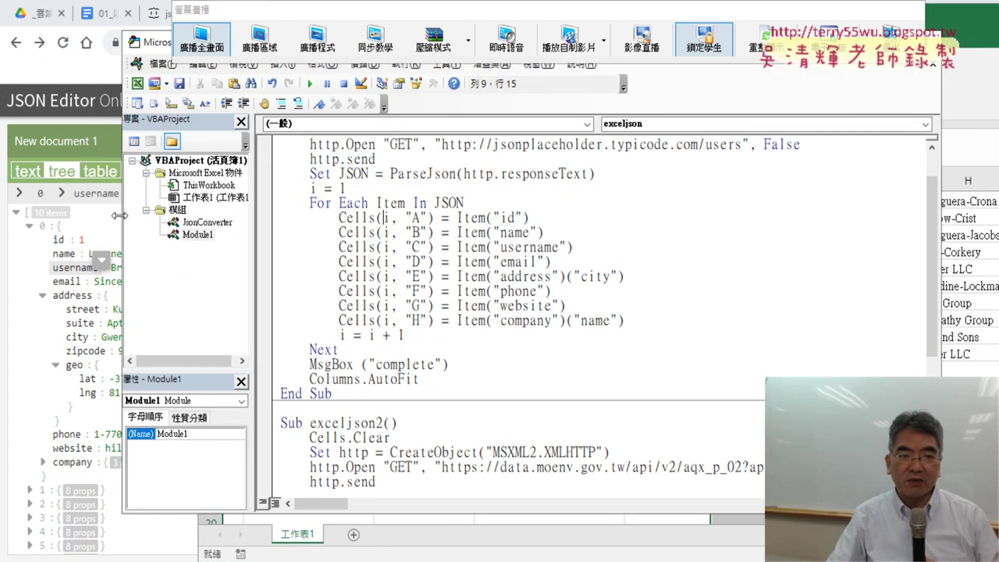
{"action": "mouse_move", "coordinate": [120, 215]}
{"action": "left_mouse_down"}
{"action": "mouse_move", "coordinate": [229, 218]}
{"action": "mouse_move", "coordinate": [196, 219]}
{"action": "left_mouse_up"}
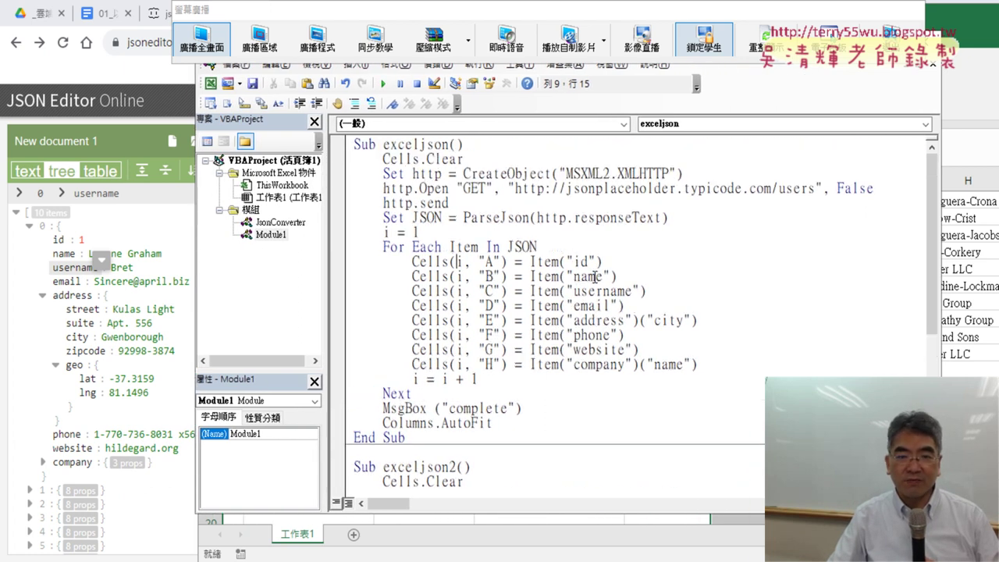
{"action": "left_click_drag", "start_coordinate": [531, 218], "coordinate": [466, 218]}
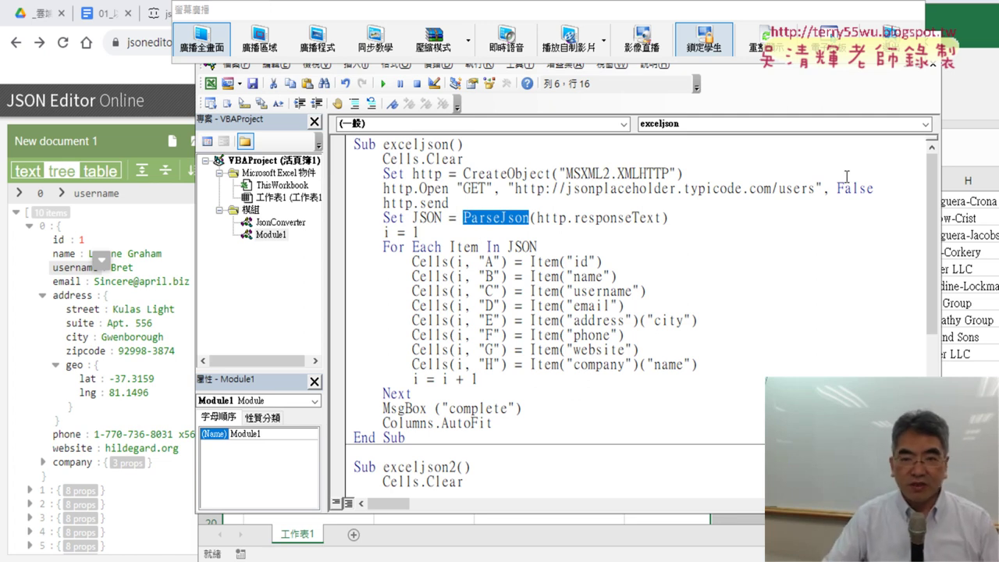
{"action": "left_click", "coordinate": [466, 159]}
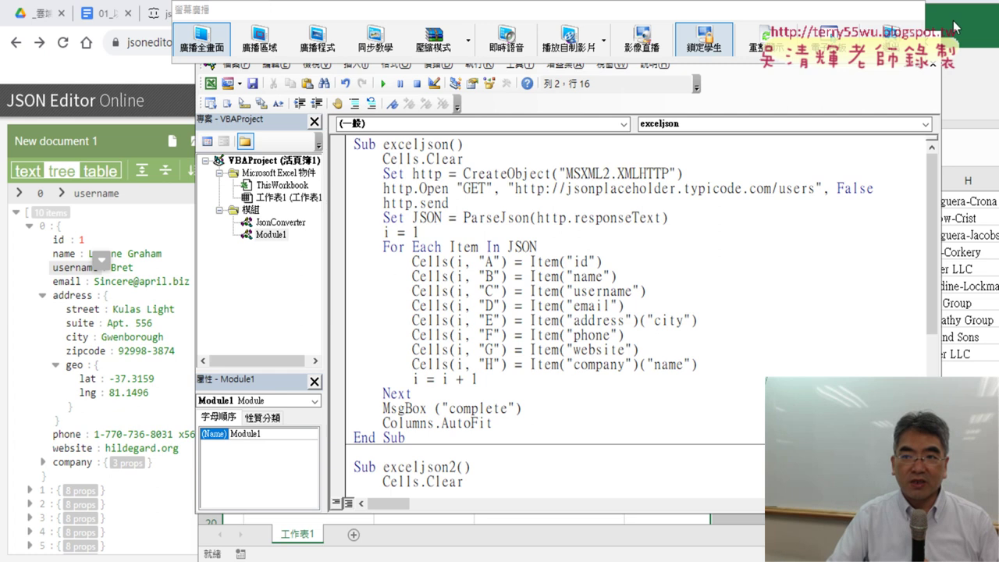
{"action": "left_click_drag", "start_coordinate": [482, 159], "coordinate": [389, 158]}
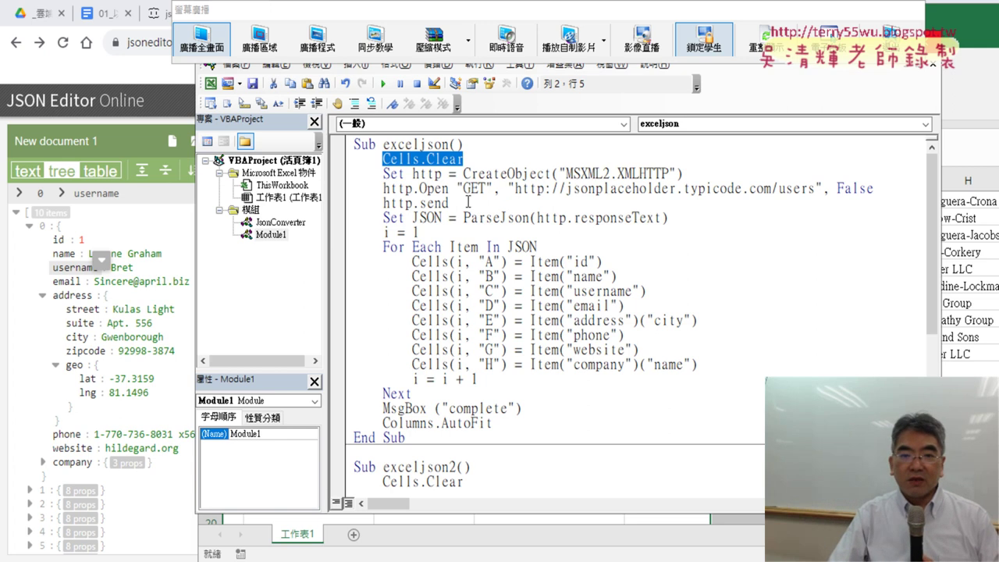
{"action": "left_click_drag", "start_coordinate": [466, 202], "coordinate": [350, 173]}
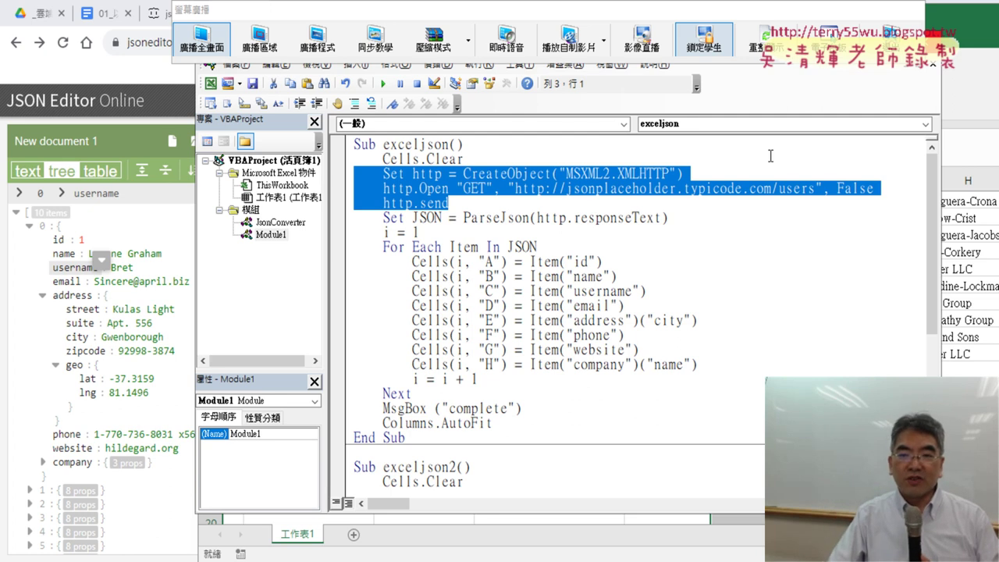
{"action": "left_click", "coordinate": [699, 215]}
{"action": "left_click_drag", "start_coordinate": [463, 173], "coordinate": [553, 173]}
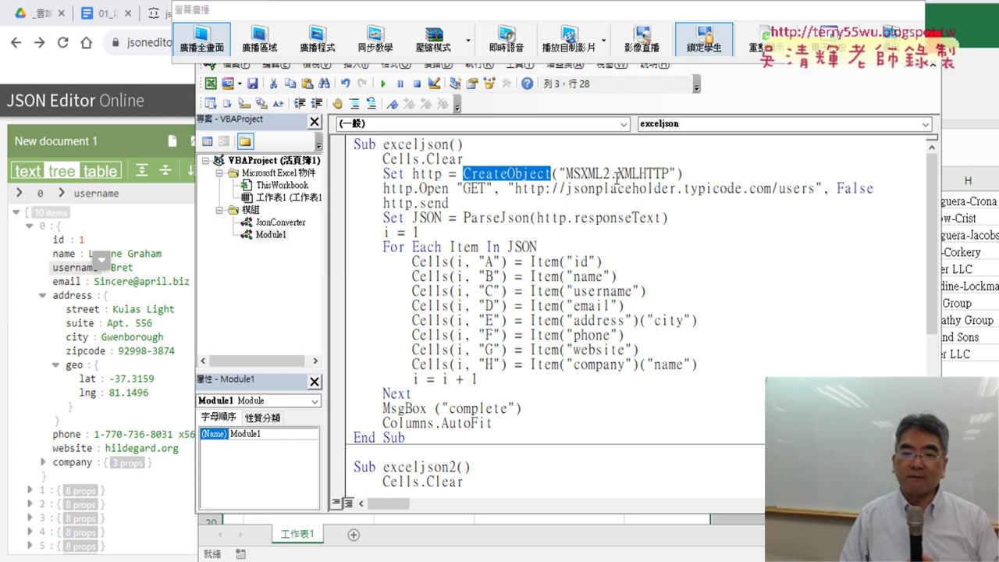
{"action": "left_click_drag", "start_coordinate": [616, 173], "coordinate": [670, 173]}
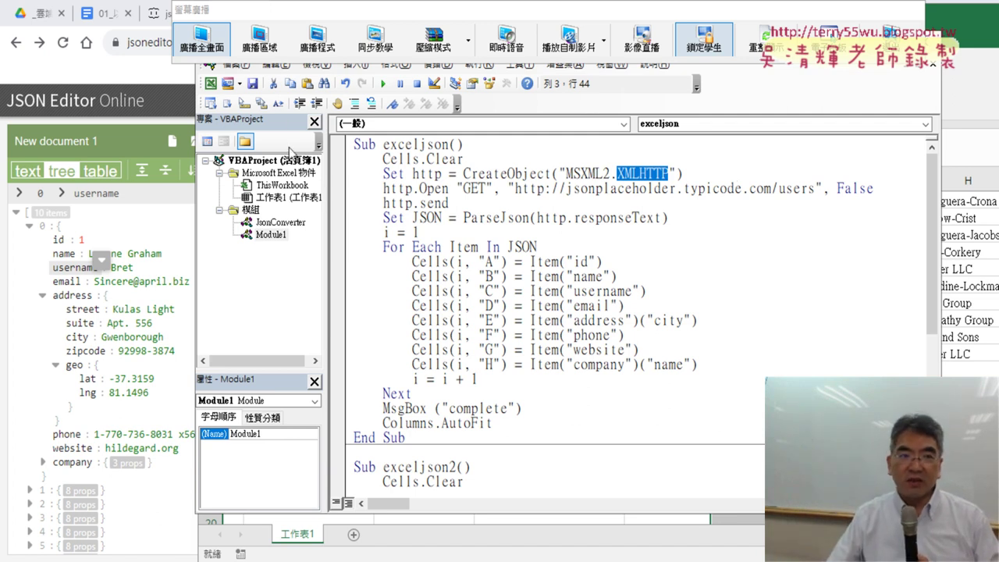
{"action": "left_click", "coordinate": [156, 14]}
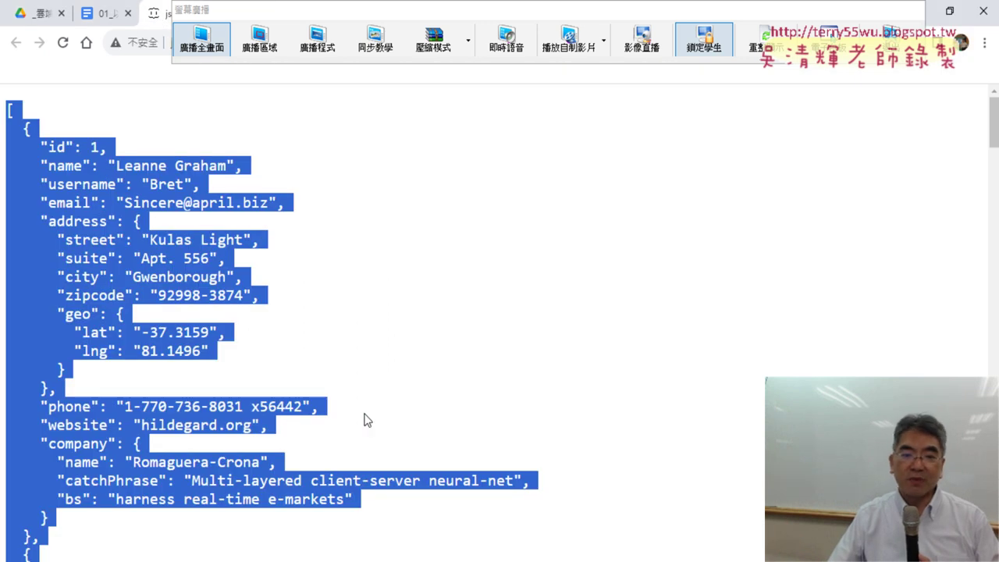
- Bring the VBA editor's exceljson macro back in front of the raw JSON page
{"action": "key", "text": "alt+Tab"}
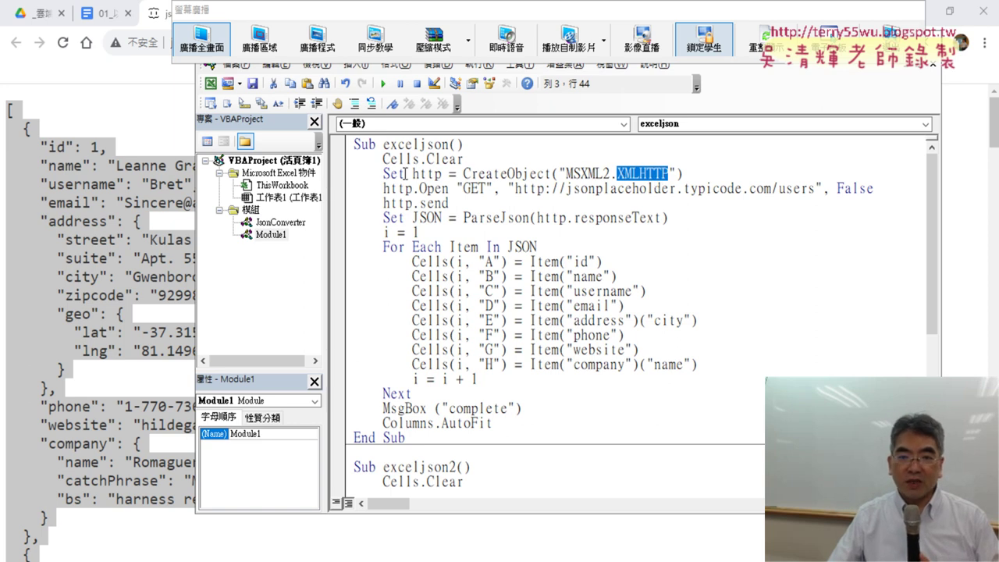
{"action": "left_click_drag", "start_coordinate": [412, 173], "coordinate": [435, 174]}
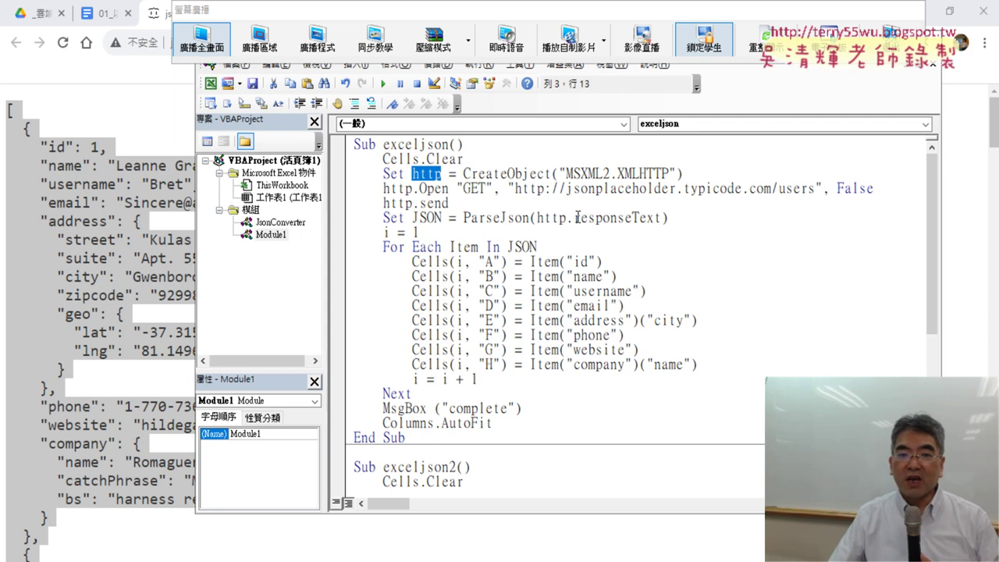
{"action": "left_click_drag", "start_coordinate": [419, 188], "coordinate": [426, 188]}
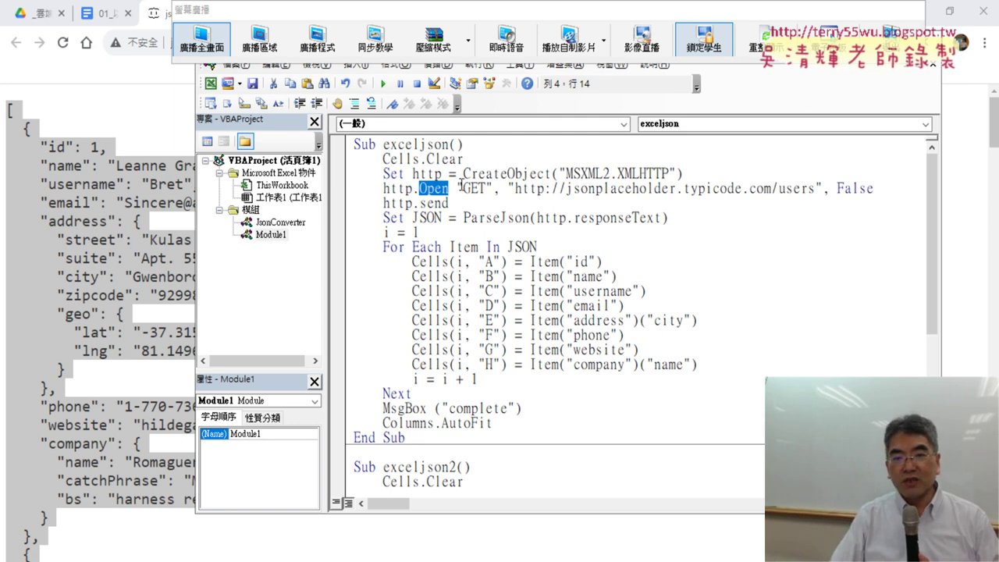
{"action": "left_click_drag", "start_coordinate": [456, 189], "coordinate": [482, 187]}
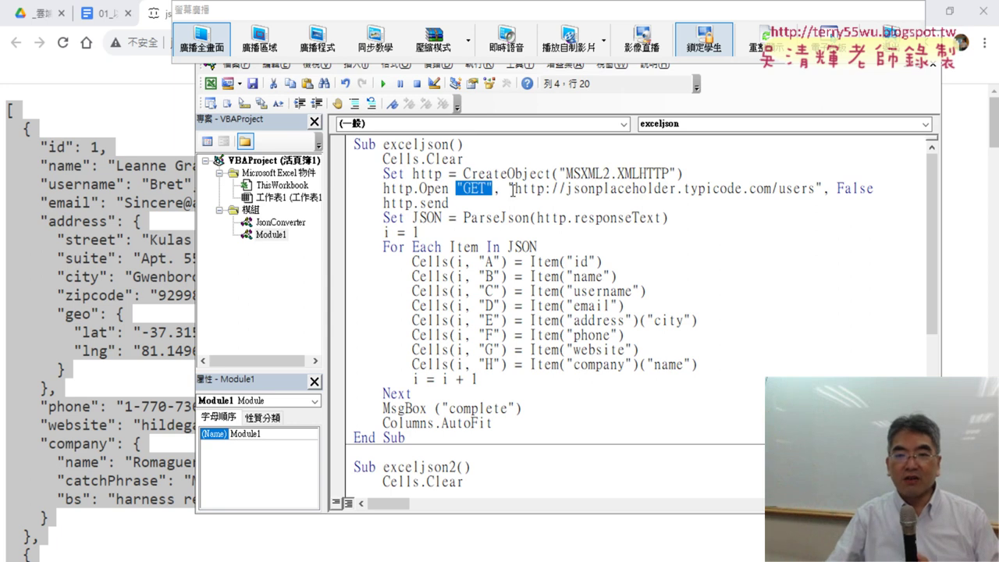
{"action": "left_click_drag", "start_coordinate": [510, 190], "coordinate": [873, 188]}
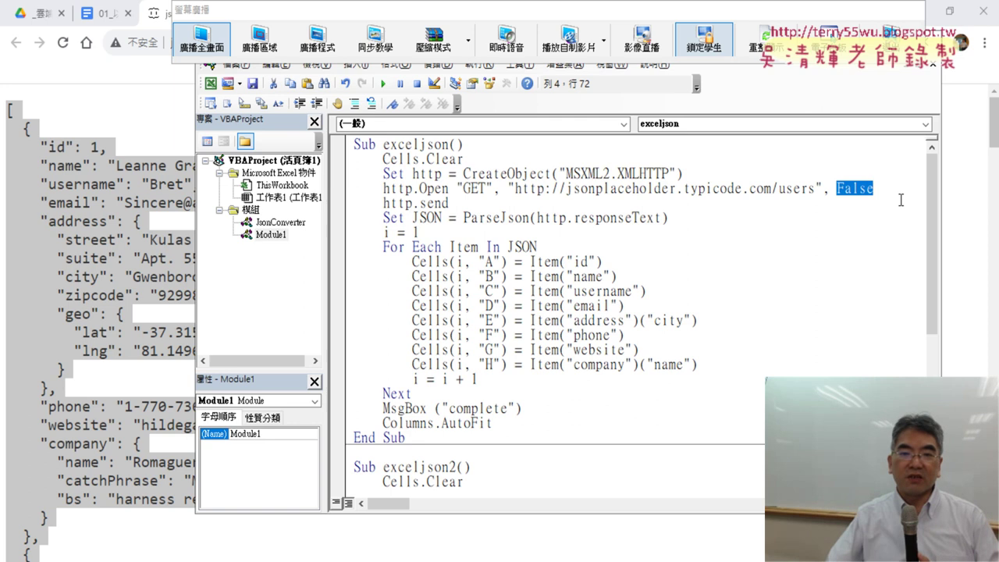
{"action": "left_click_drag", "start_coordinate": [450, 204], "coordinate": [427, 203]}
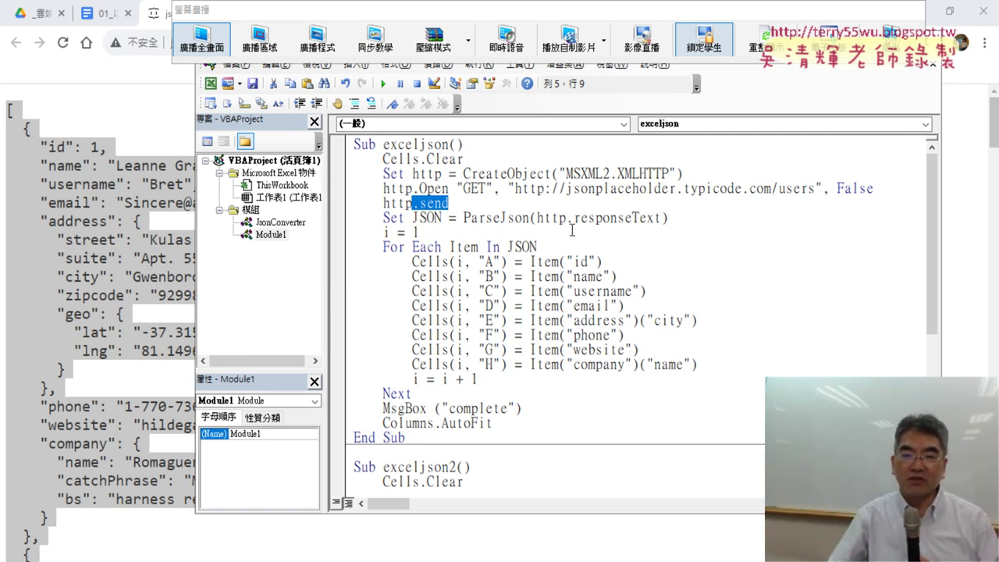
{"action": "left_click_drag", "start_coordinate": [575, 219], "coordinate": [661, 218]}
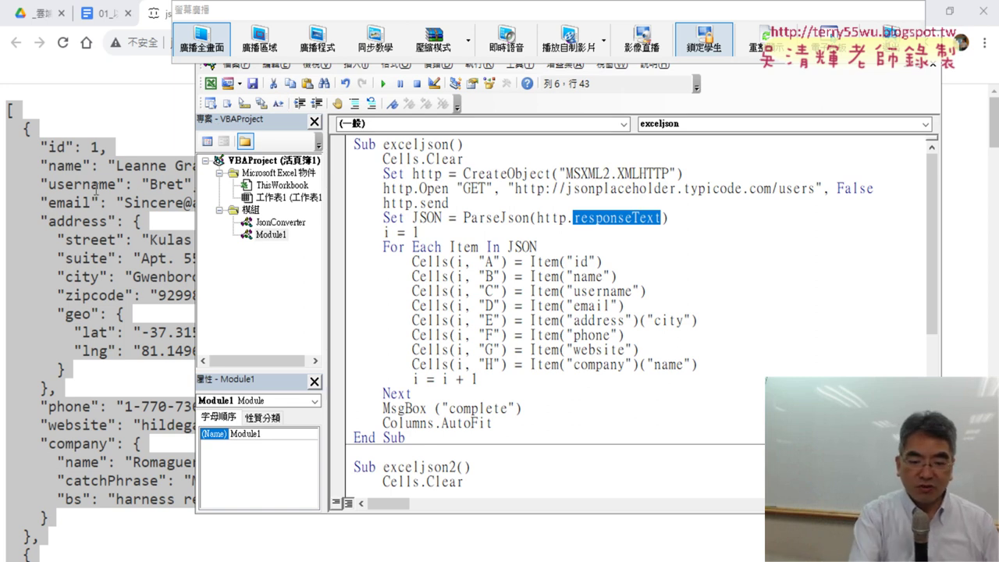
{"action": "left_click_drag", "start_coordinate": [43, 429], "coordinate": [64, 408]}
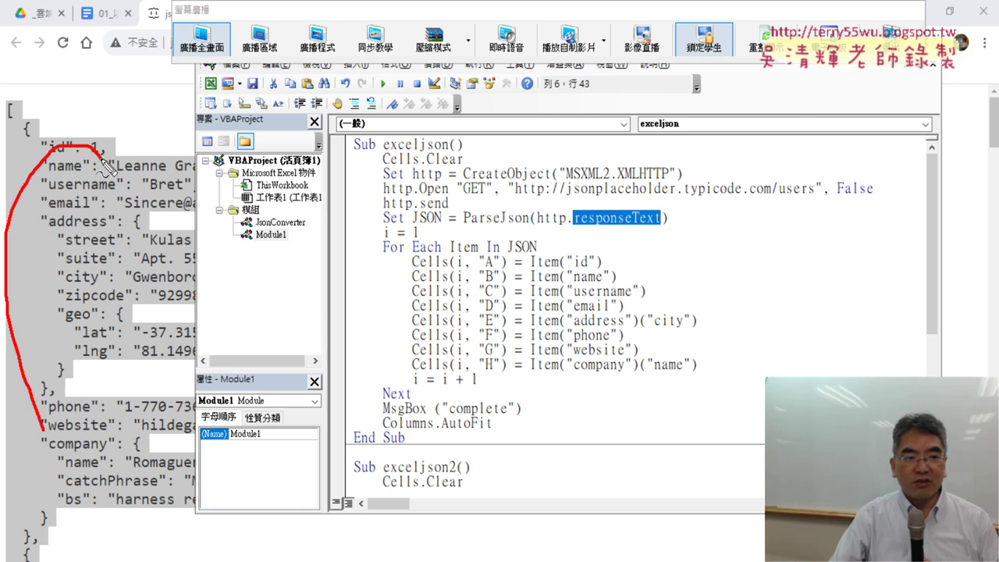
{"action": "left_click_drag", "start_coordinate": [116, 143], "coordinate": [621, 175]}
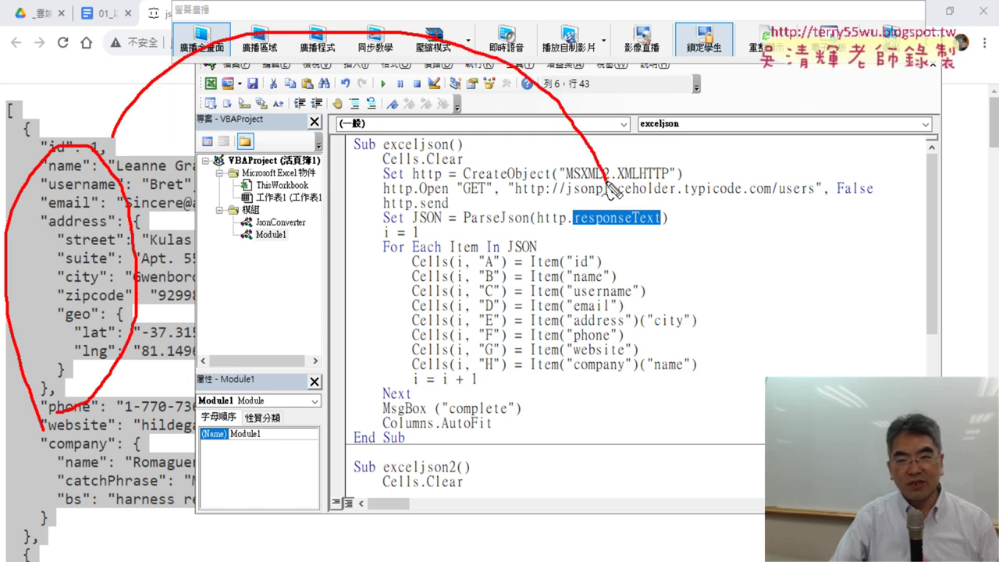
{"action": "left_click_drag", "start_coordinate": [582, 225], "coordinate": [635, 228]}
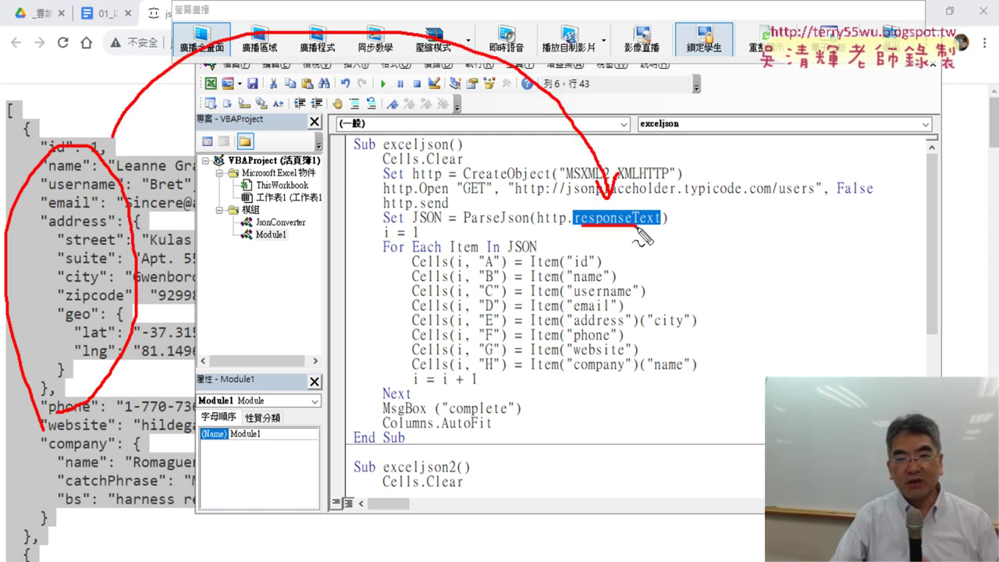
{"action": "left_click_drag", "start_coordinate": [411, 228], "coordinate": [439, 225]}
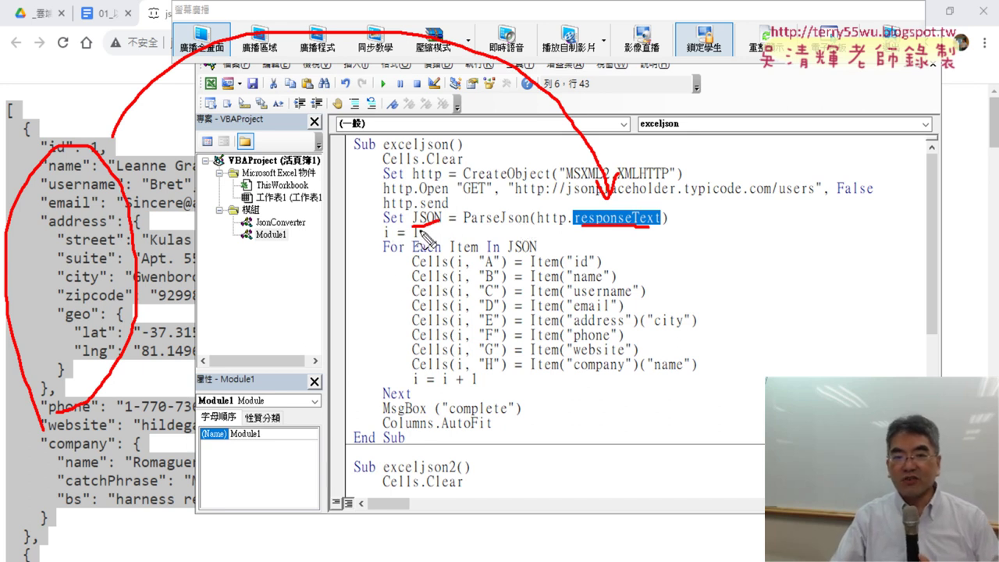
{"action": "left_click_drag", "start_coordinate": [411, 229], "coordinate": [447, 228]}
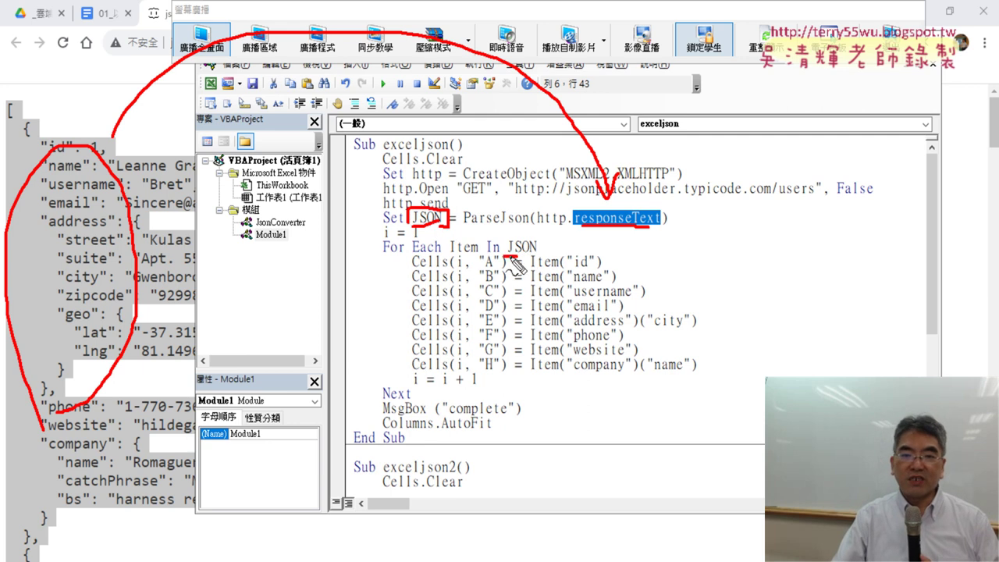
{"action": "left_click_drag", "start_coordinate": [507, 253], "coordinate": [540, 252]}
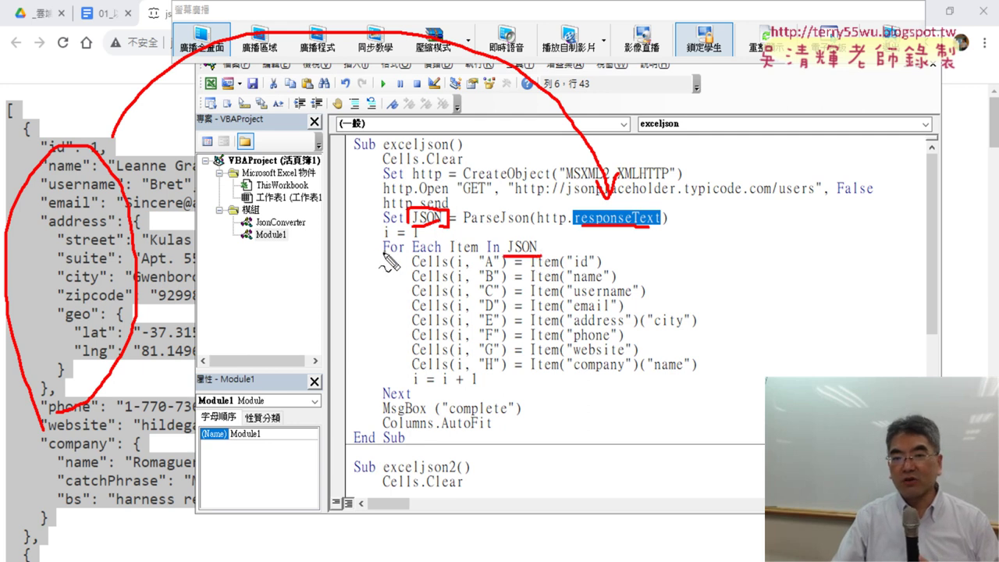
{"action": "left_click_drag", "start_coordinate": [385, 255], "coordinate": [452, 252]}
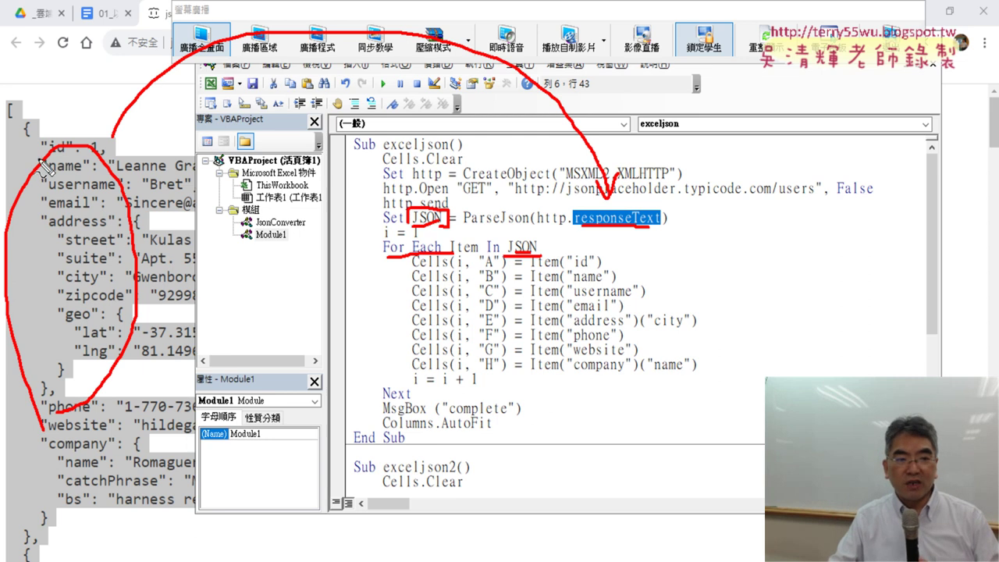
{"action": "key", "text": "Escape"}
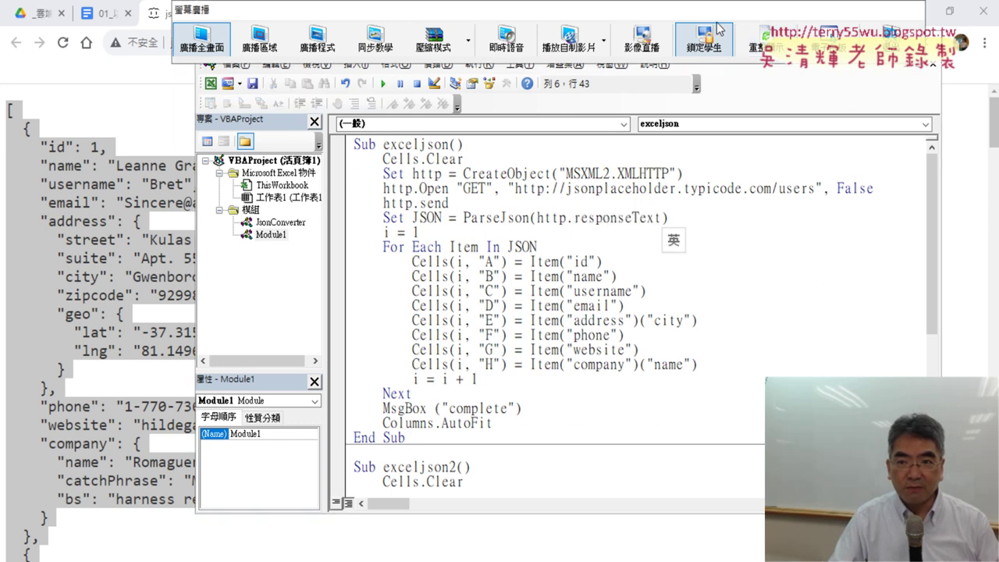
- Move the code editor window up and left beside the raw users JSON
{"action": "left_click_drag", "start_coordinate": [753, 15], "coordinate": [688, 44]}
{"action": "mouse_move", "coordinate": [763, 47]}
{"action": "left_mouse_down"}
{"action": "mouse_move", "coordinate": [826, 102]}
{"action": "mouse_move", "coordinate": [861, 69]}
{"action": "left_mouse_up"}
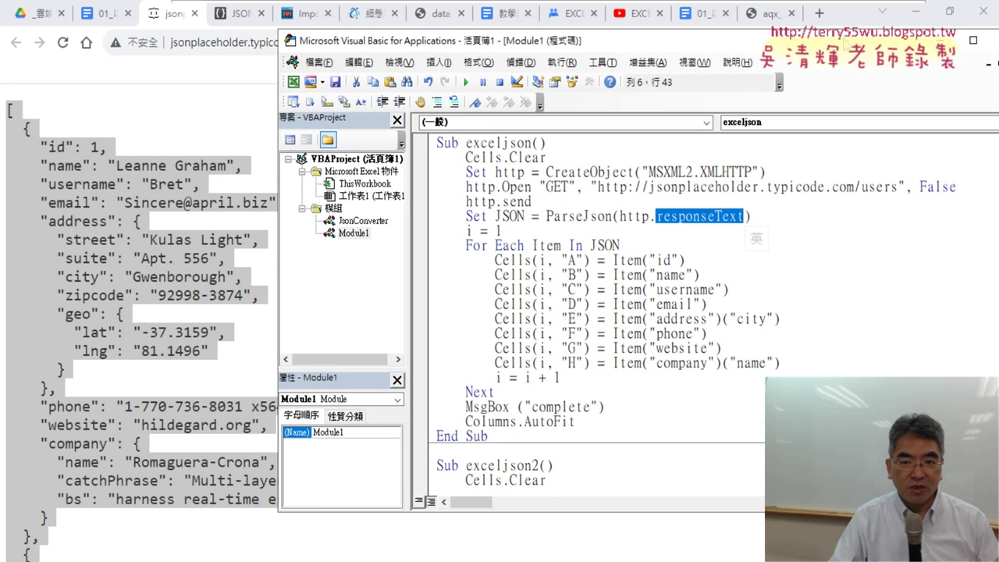
{"action": "left_click_drag", "start_coordinate": [861, 69], "coordinate": [841, 47]}
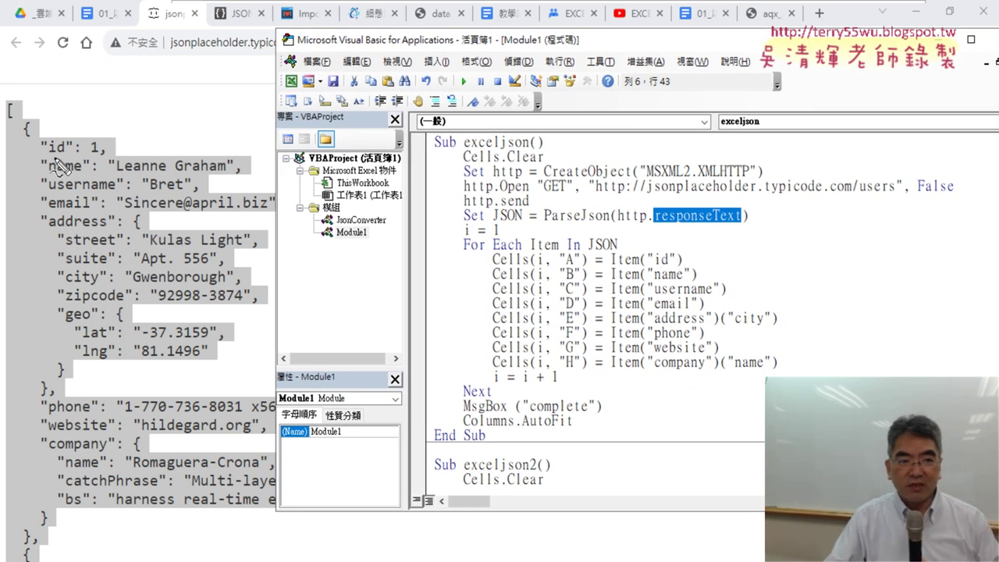
- Underline the JSON id key and the Item("id") code line, then return to the worksheet
{"action": "left_click_drag", "start_coordinate": [46, 159], "coordinate": [68, 157]}
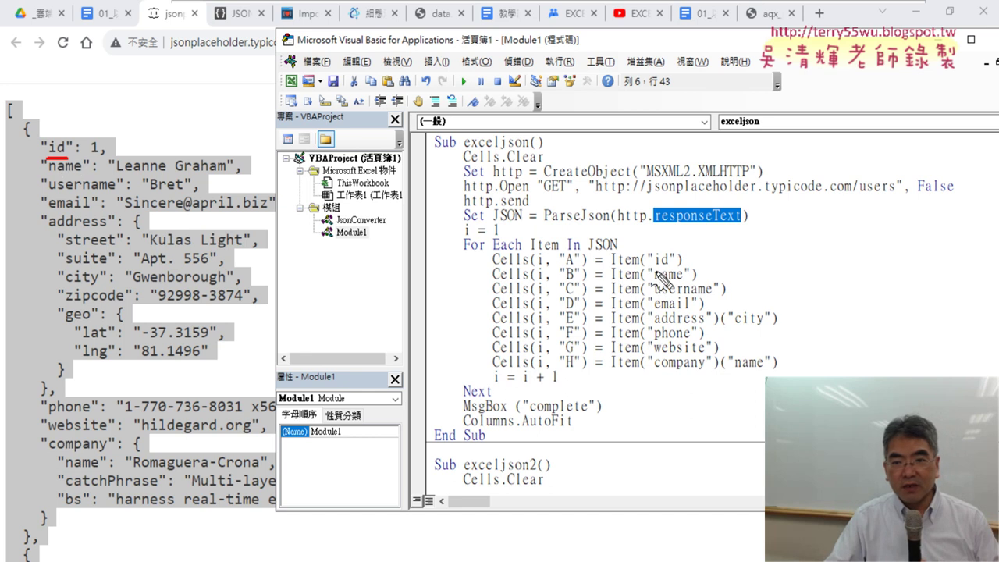
{"action": "left_click_drag", "start_coordinate": [654, 266], "coordinate": [675, 266]}
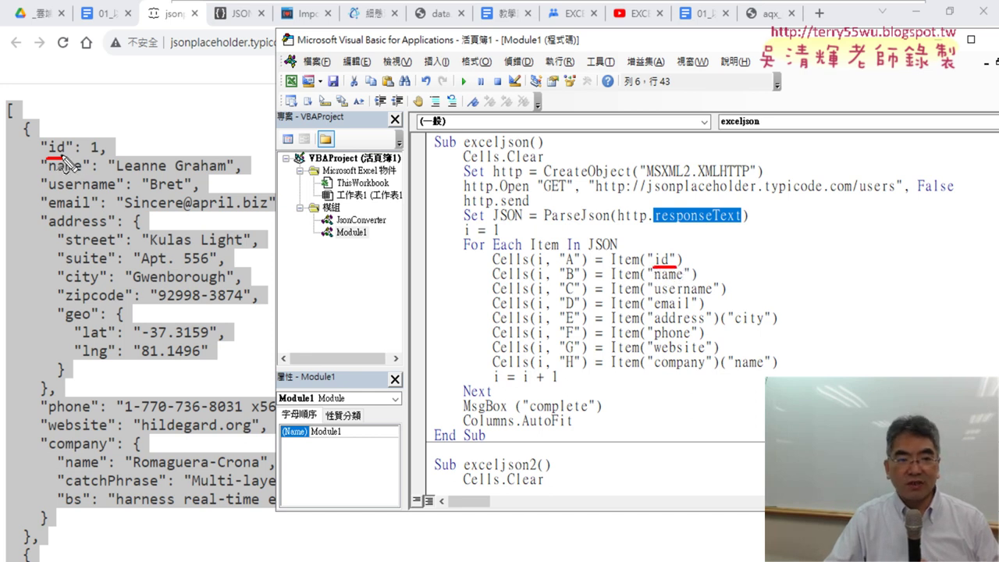
{"action": "left_click_drag", "start_coordinate": [59, 154], "coordinate": [96, 157]}
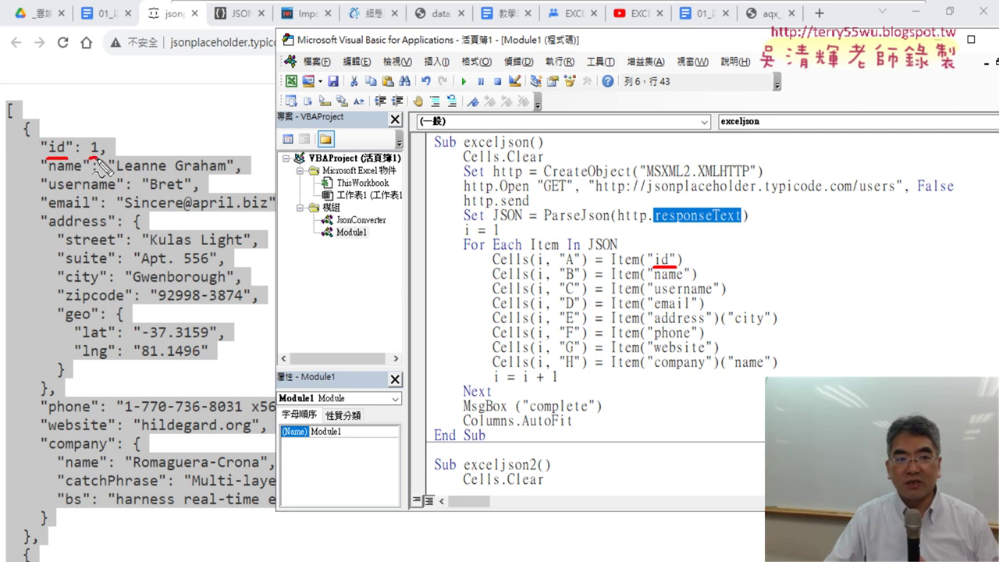
{"action": "key", "text": "ctrl+z"}
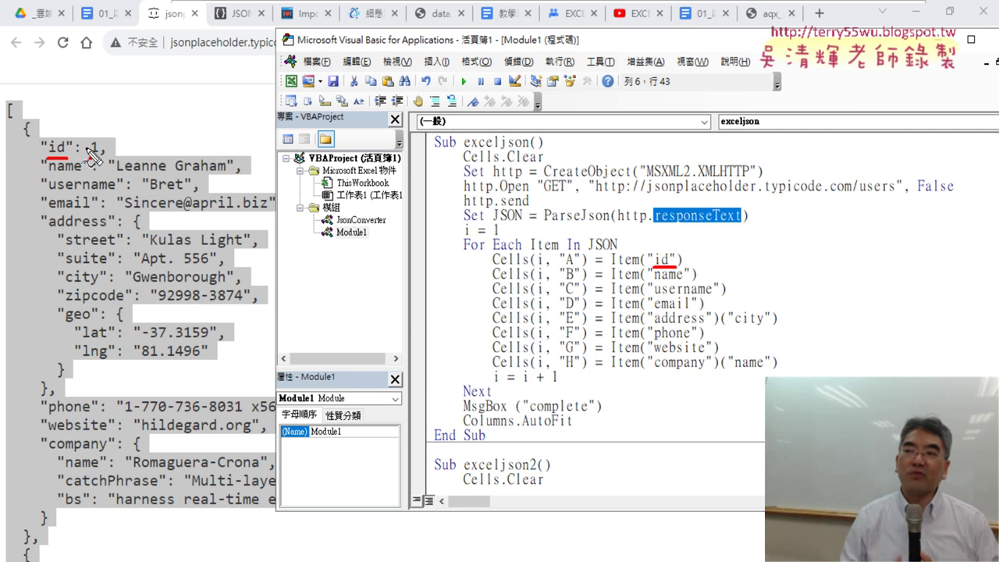
{"action": "left_click_drag", "start_coordinate": [88, 160], "coordinate": [97, 157]}
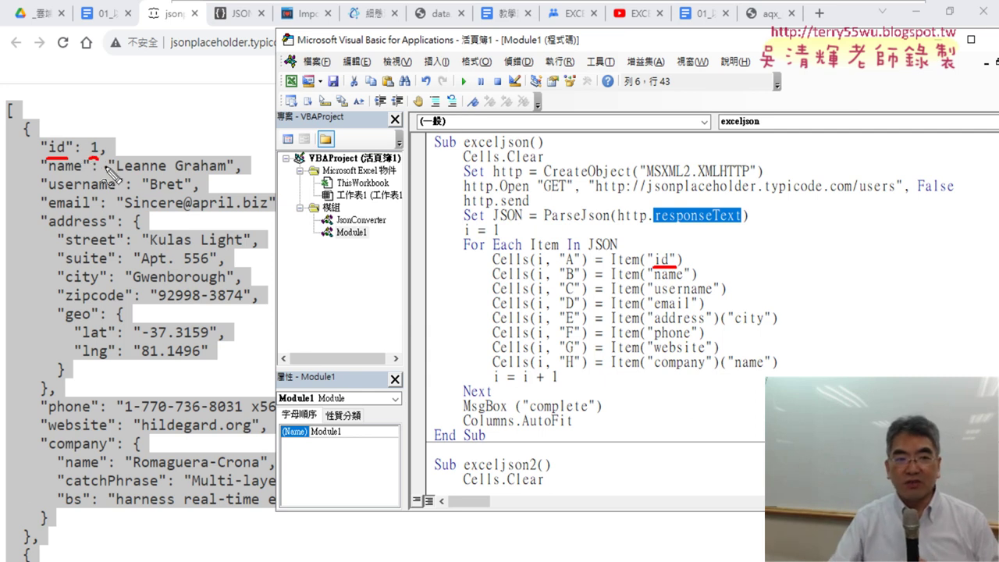
{"action": "left_click_drag", "start_coordinate": [636, 255], "coordinate": [581, 257]}
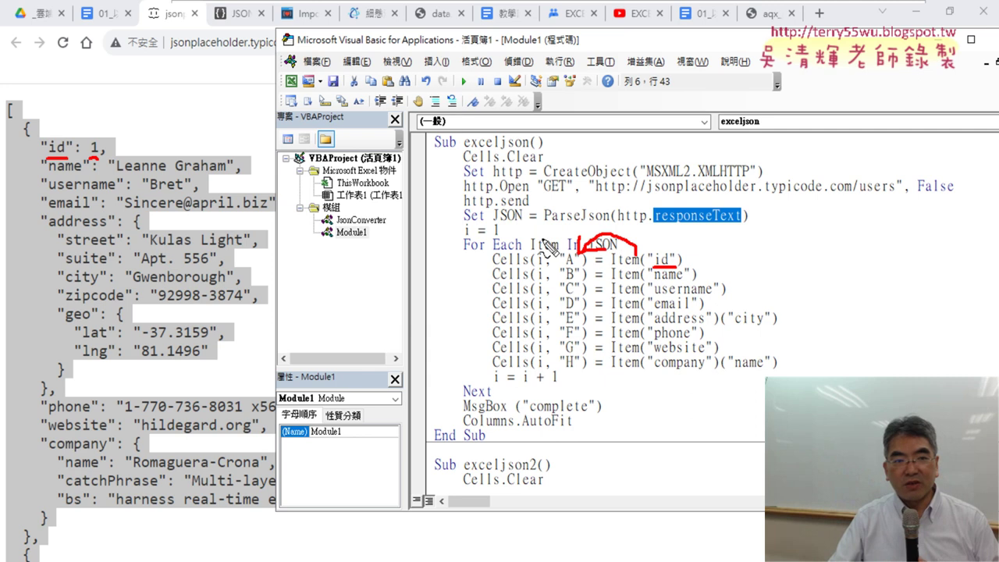
{"action": "left_click_drag", "start_coordinate": [89, 156], "coordinate": [99, 156]}
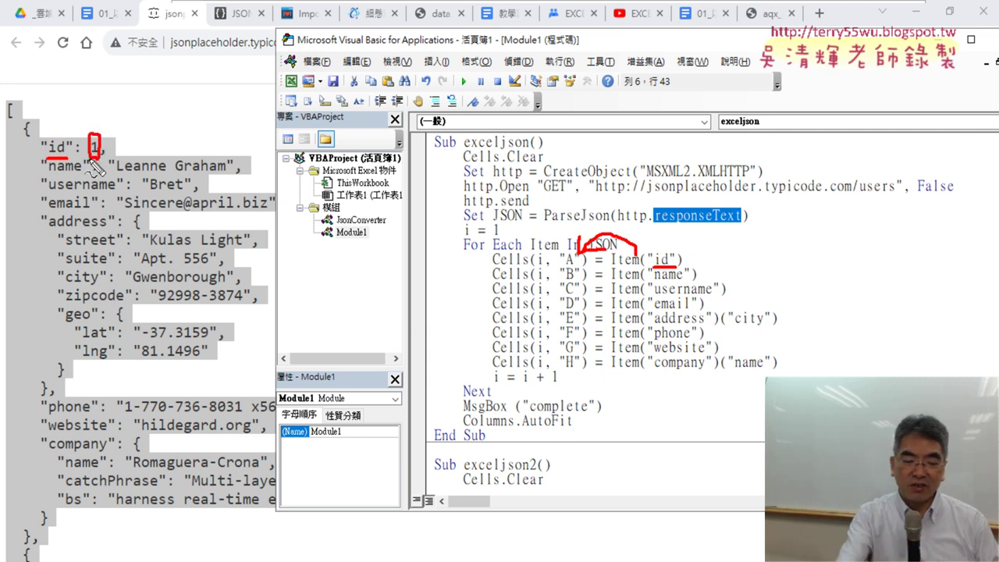
{"action": "key", "text": "Escape"}
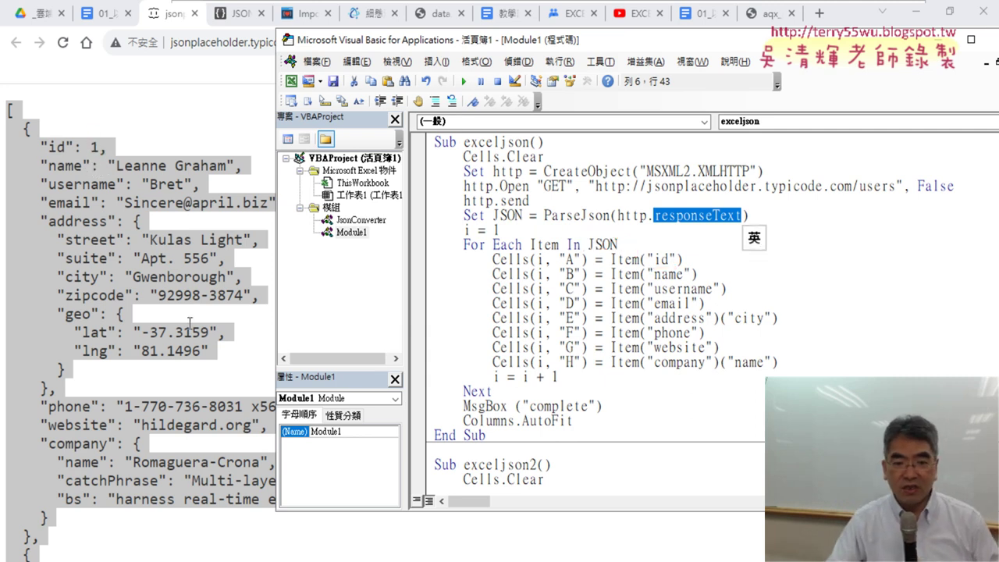
{"action": "key", "text": "alt+F11"}
- Select cell A1 and bring the exceljson macro code back with Alt+F11
{"action": "left_click", "coordinate": [232, 201]}
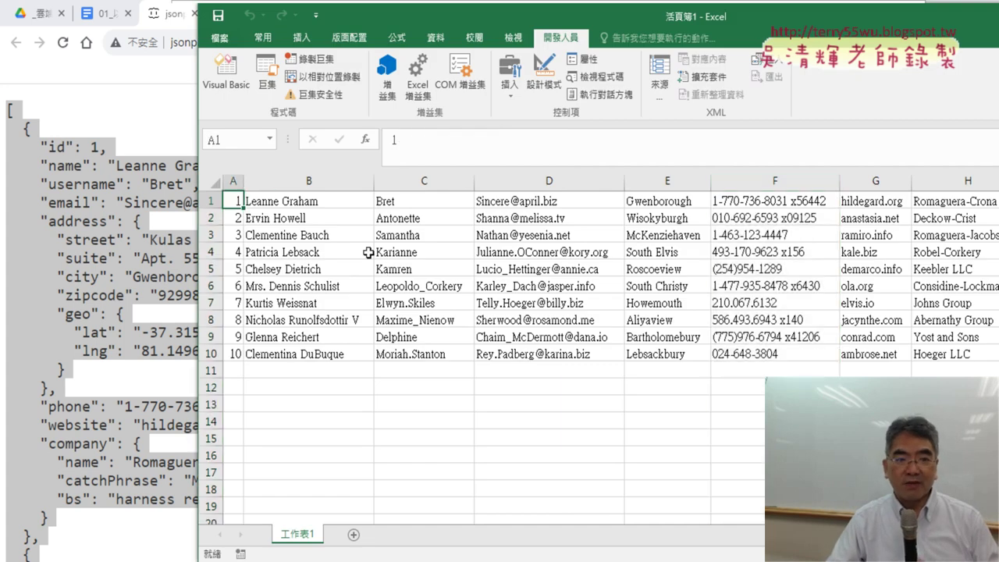
{"action": "key", "text": "alt+F11"}
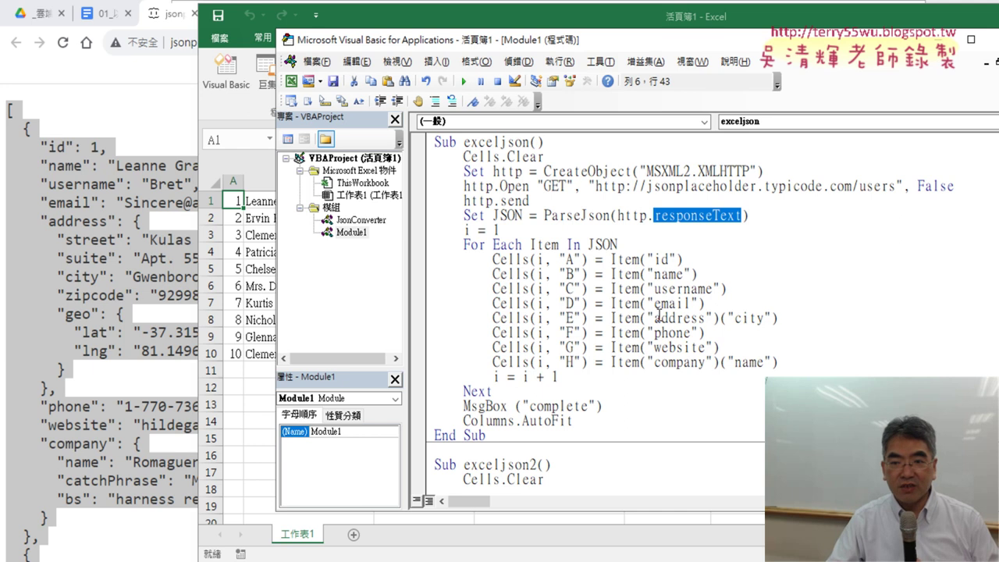
{"action": "left_click_drag", "start_coordinate": [639, 318], "coordinate": [717, 317]}
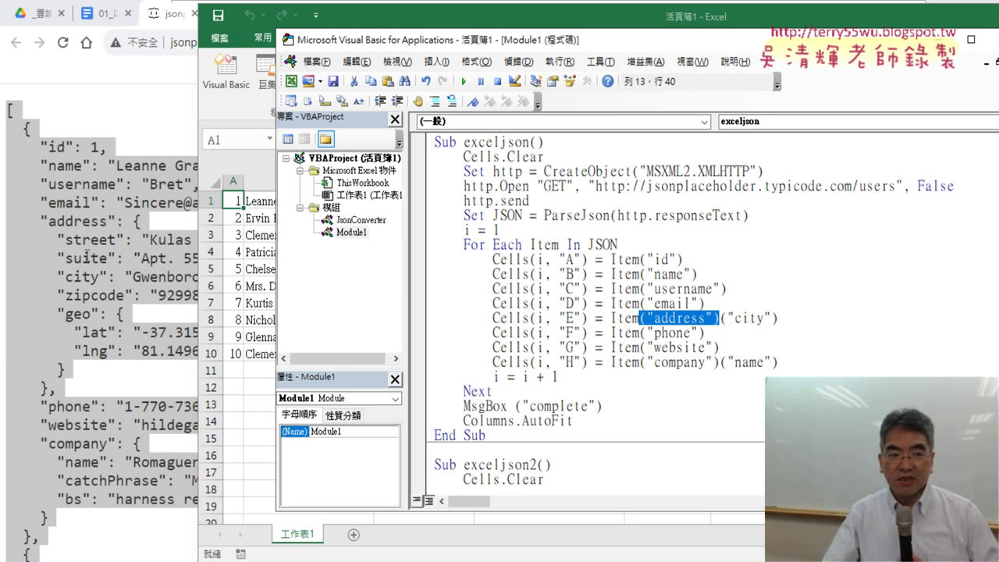
{"action": "left_click_drag", "start_coordinate": [791, 319], "coordinate": [647, 319]}
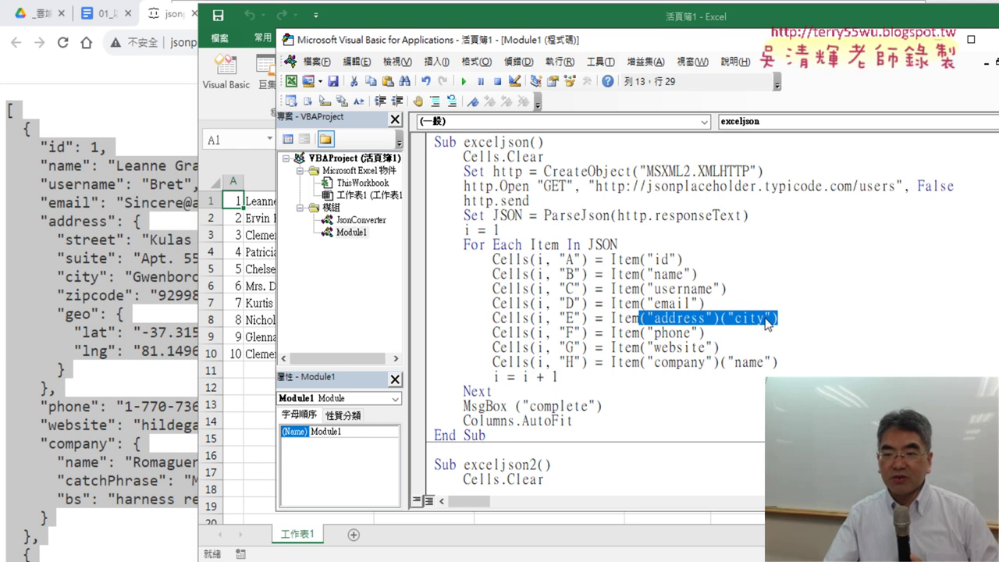
{"action": "left_click_drag", "start_coordinate": [778, 320], "coordinate": [726, 319]}
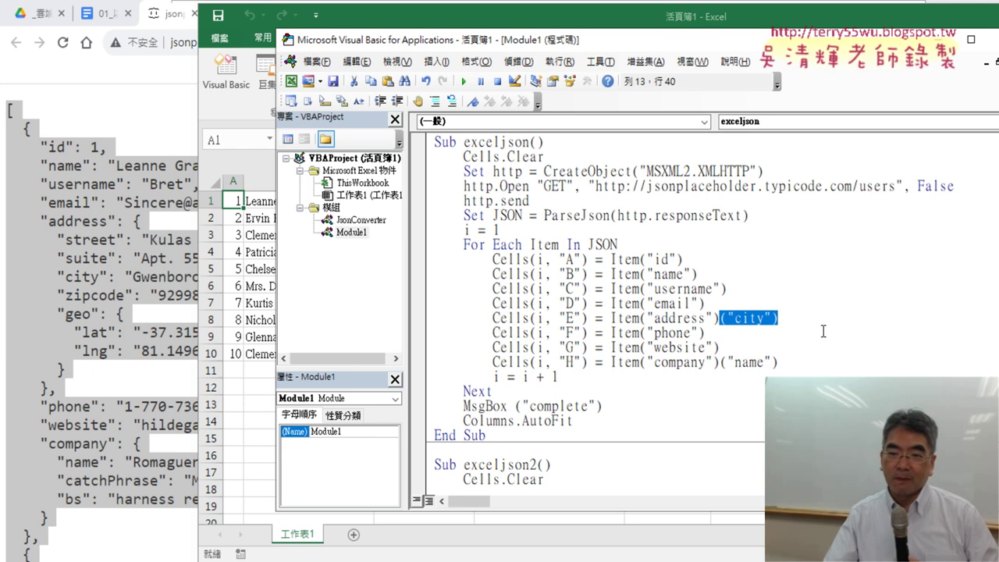
- Remove ("city") from the column E address lookup and run exceljson, triggering run-time error 1004
{"action": "key", "text": "Delete"}
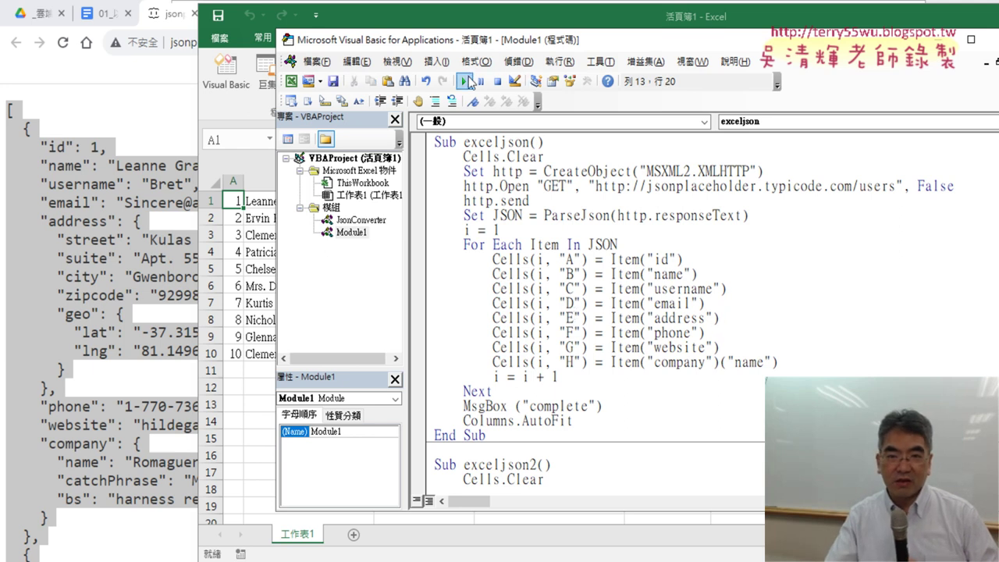
{"action": "left_click", "coordinate": [465, 81]}
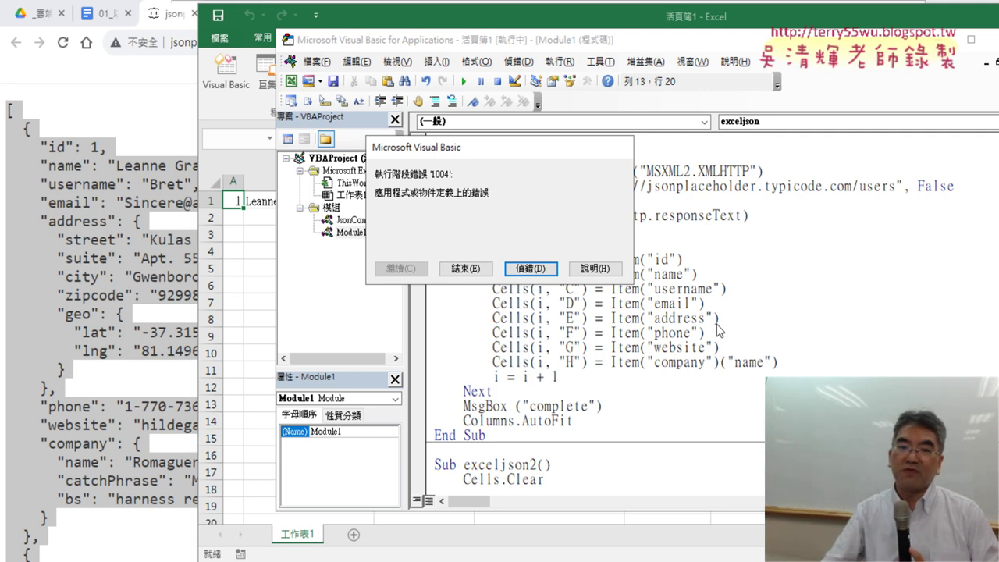
- Debug to the failing column E line and undo the deletion to restore Item("address")("city")
{"action": "left_click", "coordinate": [531, 269]}
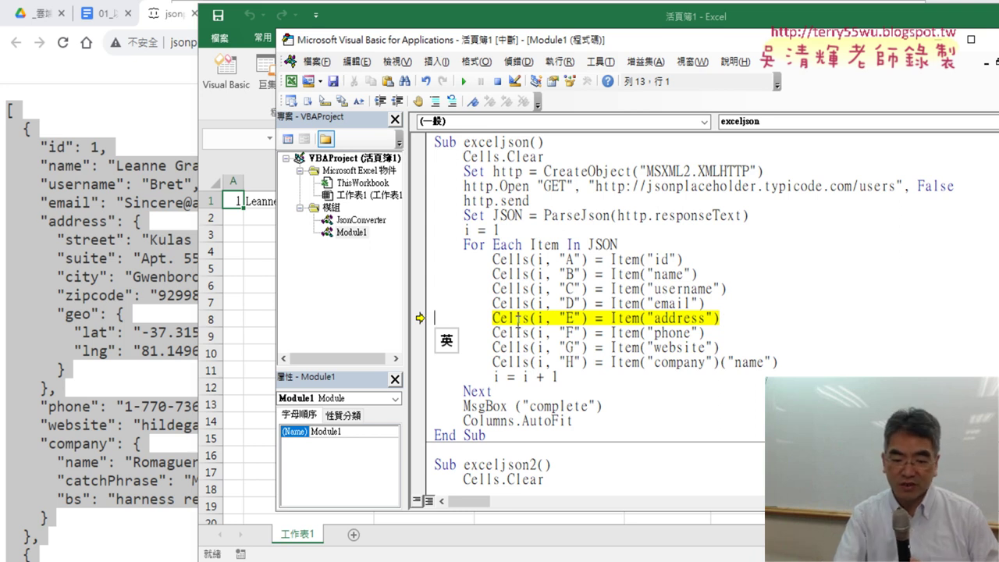
{"action": "key", "text": "ctrl+z"}
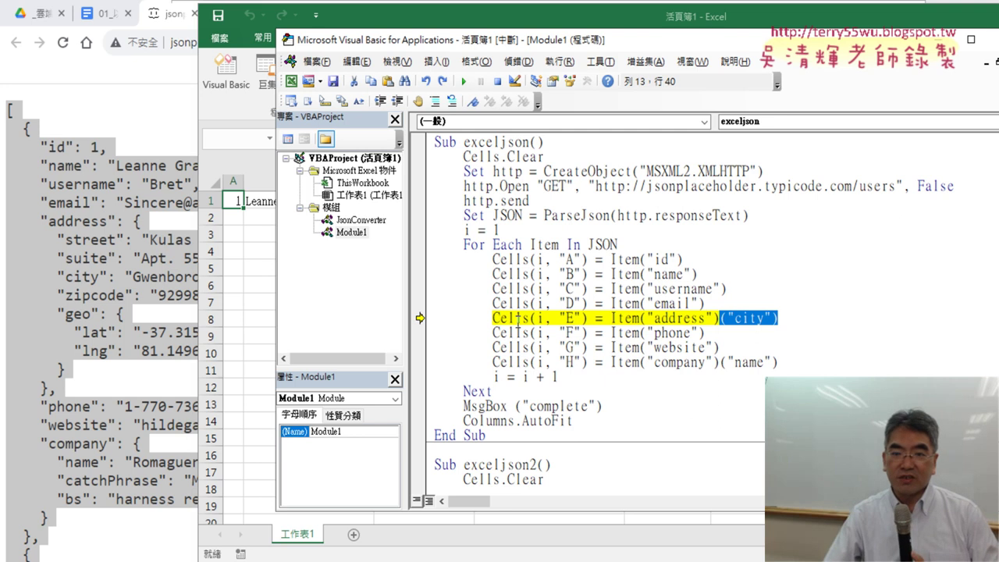
{"action": "mouse_move", "coordinate": [731, 319]}
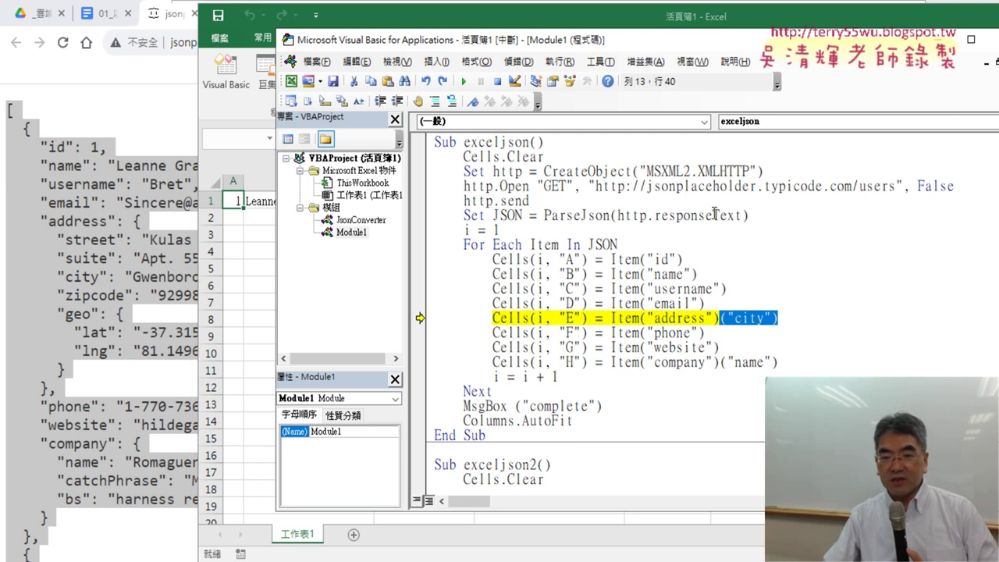
- Inspect the row counter i: its increment, starting value and use in the id line
{"action": "left_click_drag", "start_coordinate": [520, 380], "coordinate": [561, 378]}
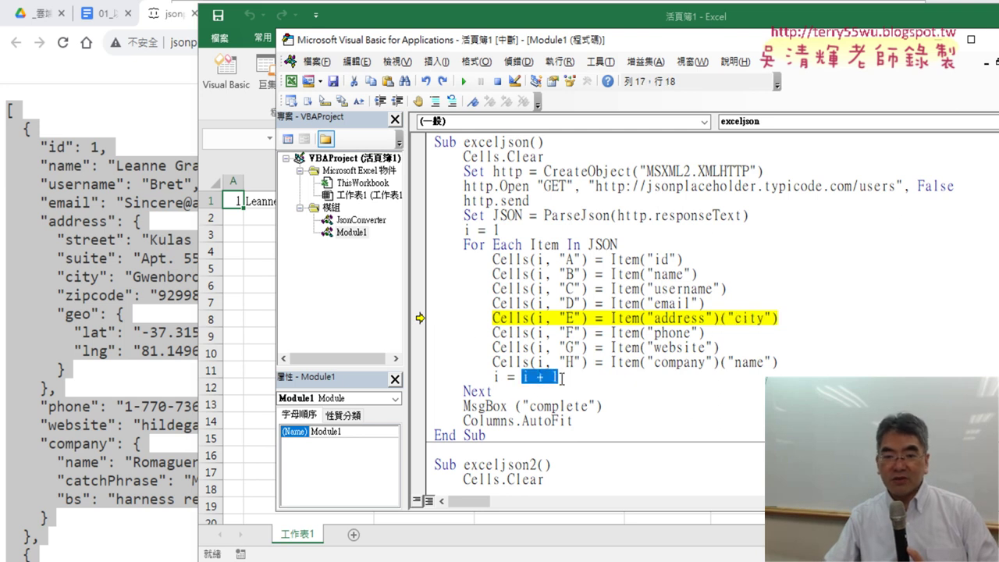
{"action": "left_click", "coordinate": [546, 264]}
{"action": "left_click_drag", "start_coordinate": [503, 229], "coordinate": [458, 229]}
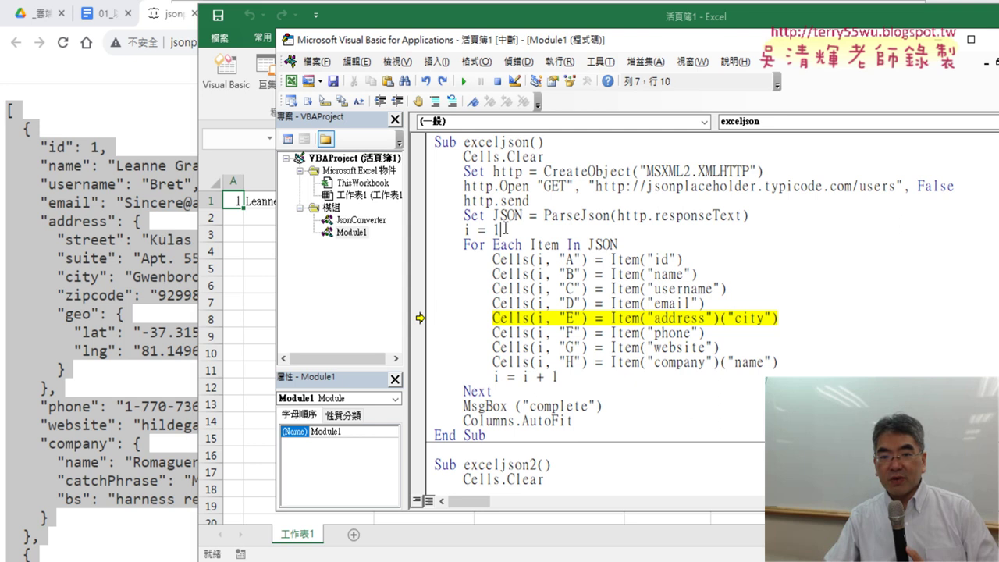
{"action": "mouse_move", "coordinate": [471, 236]}
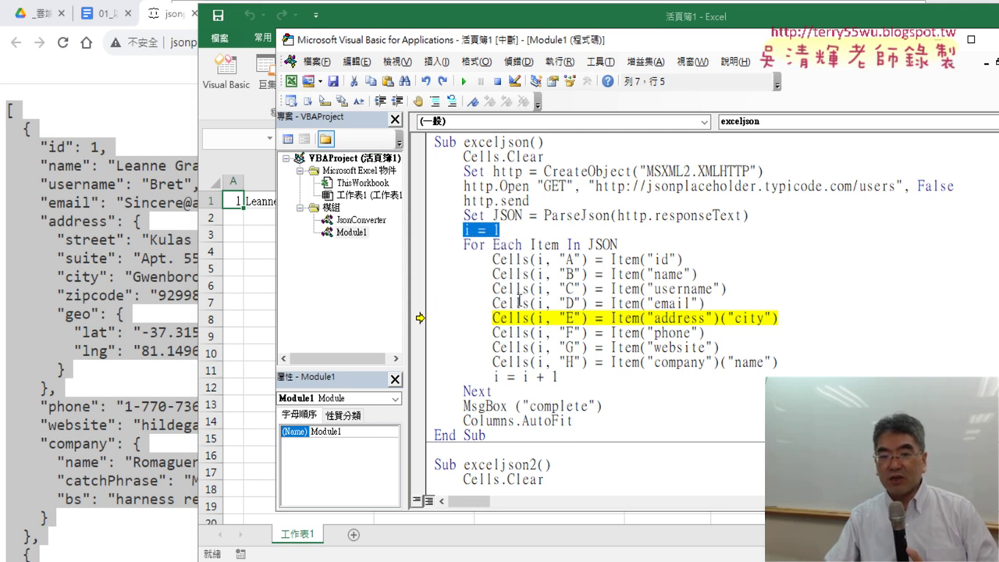
{"action": "double_click", "coordinate": [539, 259]}
{"action": "mouse_move", "coordinate": [518, 275]}
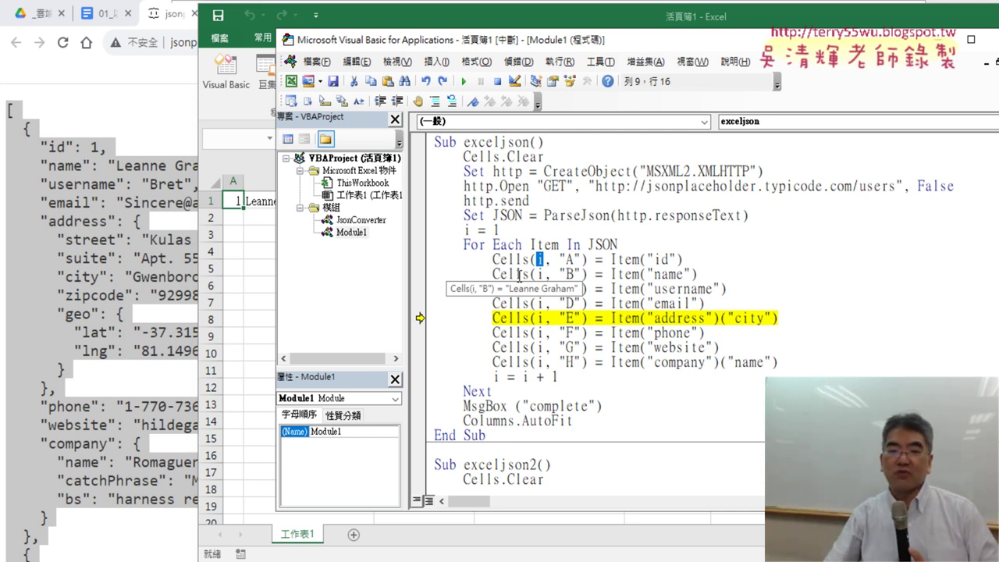
- Resume exceljson to fill all ten users, dismiss the completion message, and highlight the users URL
{"action": "left_click", "coordinate": [463, 81]}
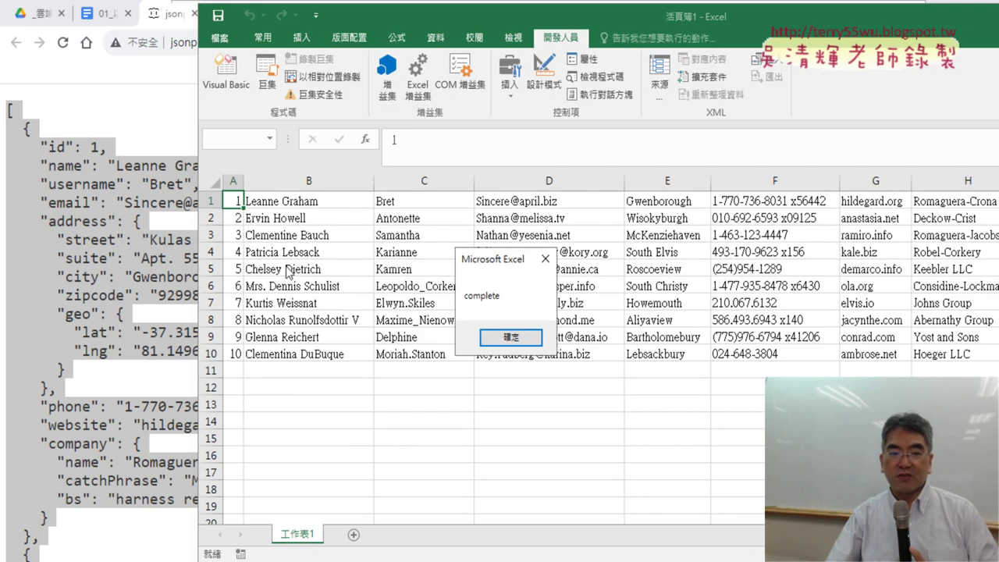
{"action": "left_click", "coordinate": [517, 338]}
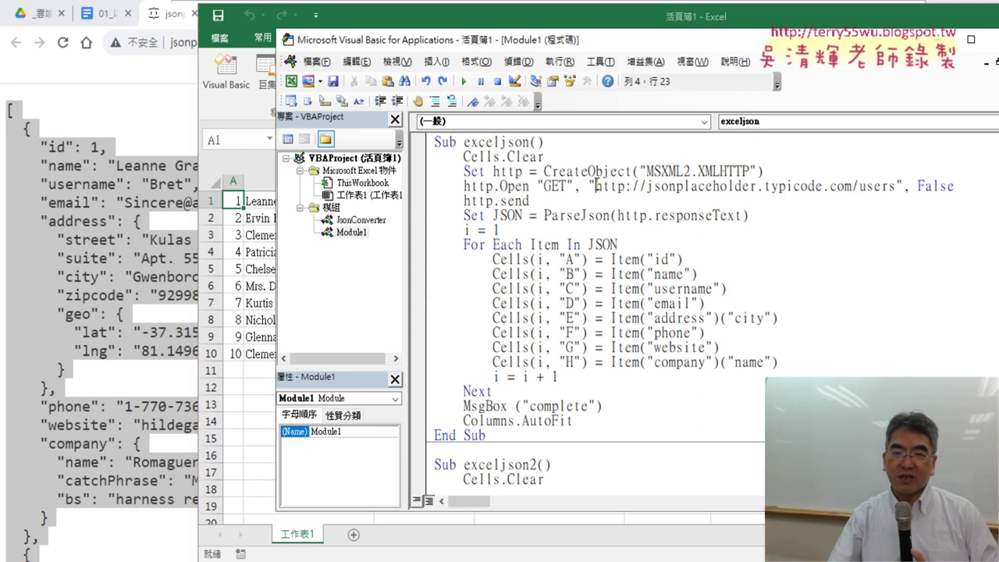
{"action": "left_click_drag", "start_coordinate": [595, 185], "coordinate": [881, 187]}
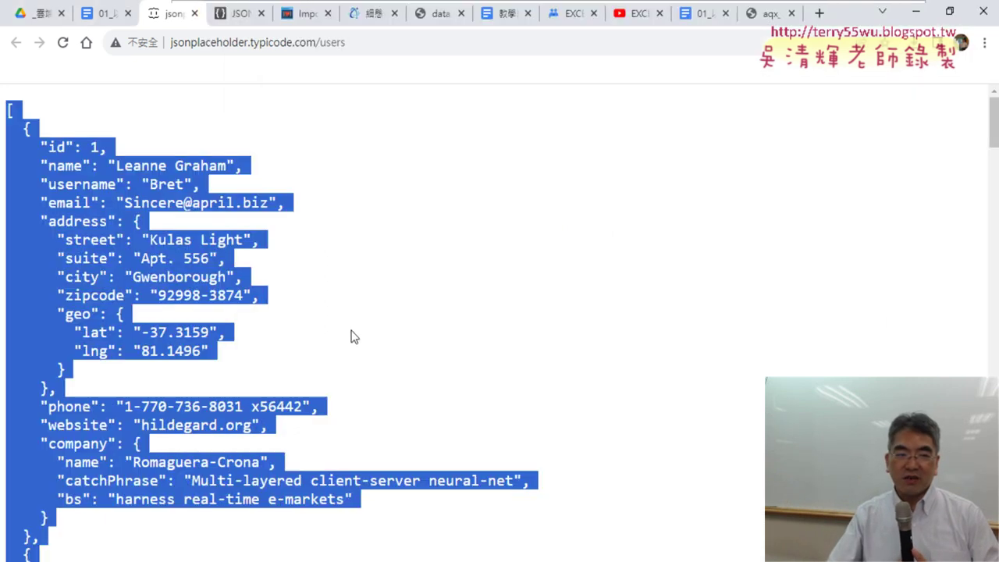
- Scroll the Google Docs tutorial to the exporting-Excel-to-JSON heading, then return to the Excel workbook
{"action": "left_click", "coordinate": [110, 11]}
{"action": "scroll", "coordinate": [618, 296], "scroll_direction": "down", "scroll_amount": 3}
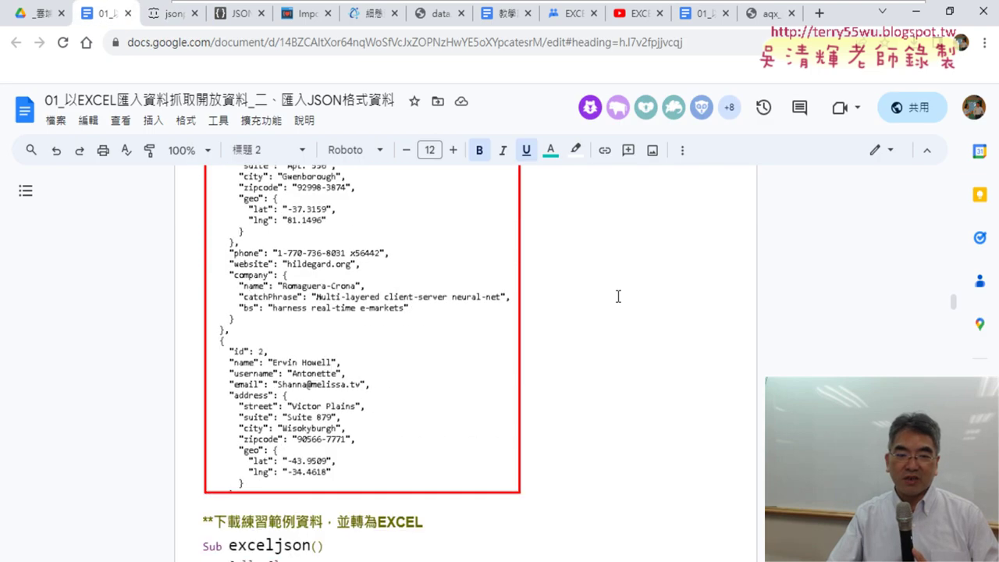
{"action": "scroll", "coordinate": [618, 297], "scroll_direction": "down", "scroll_amount": 2}
{"action": "scroll", "coordinate": [618, 297], "scroll_direction": "down", "scroll_amount": 3}
{"action": "scroll", "coordinate": [618, 297], "scroll_direction": "down", "scroll_amount": 2}
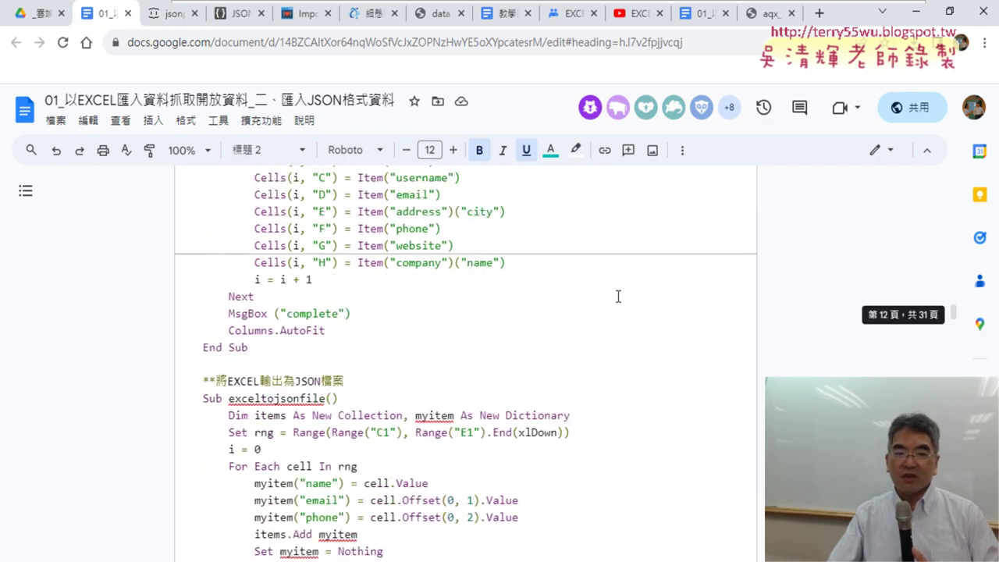
{"action": "scroll", "coordinate": [618, 296], "scroll_direction": "down", "scroll_amount": 2}
{"action": "scroll", "coordinate": [618, 296], "scroll_direction": "down", "scroll_amount": 2}
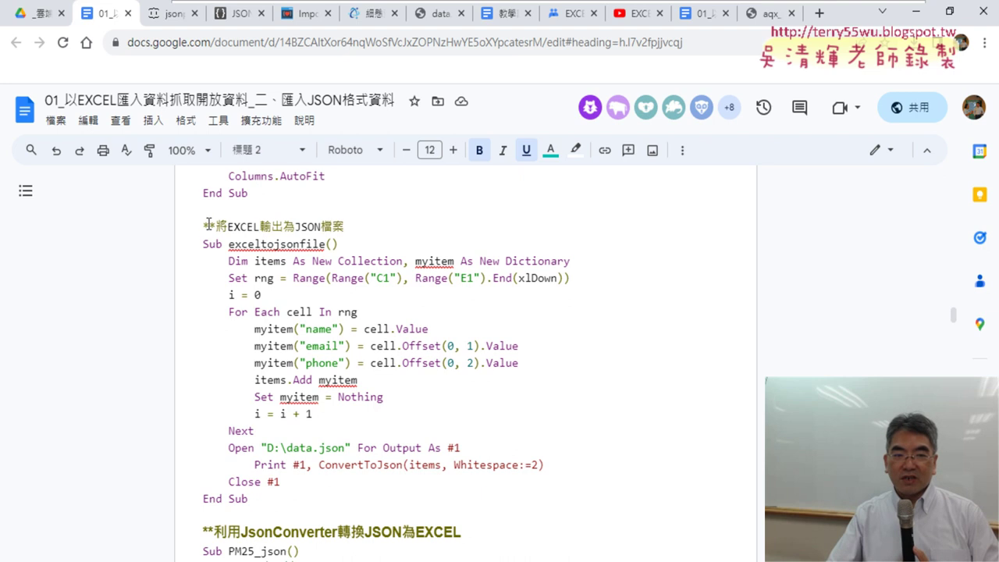
{"action": "left_click_drag", "start_coordinate": [216, 226], "coordinate": [346, 230]}
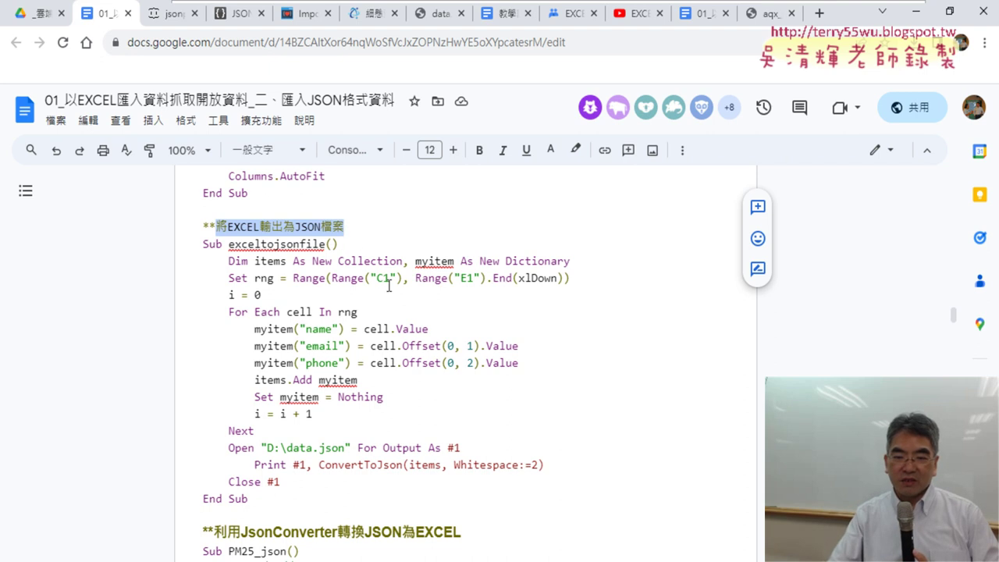
{"action": "key", "text": "alt+Tab"}
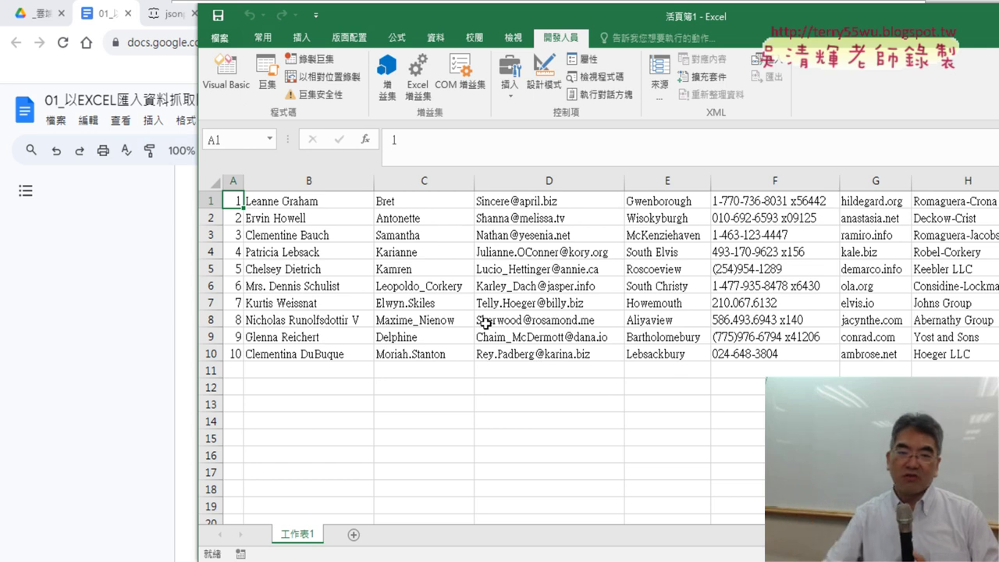
- Walk through the exceltojsonfile code, highlighting its name, its body and the Open "D:\data.json" line
{"action": "left_click", "coordinate": [123, 357]}
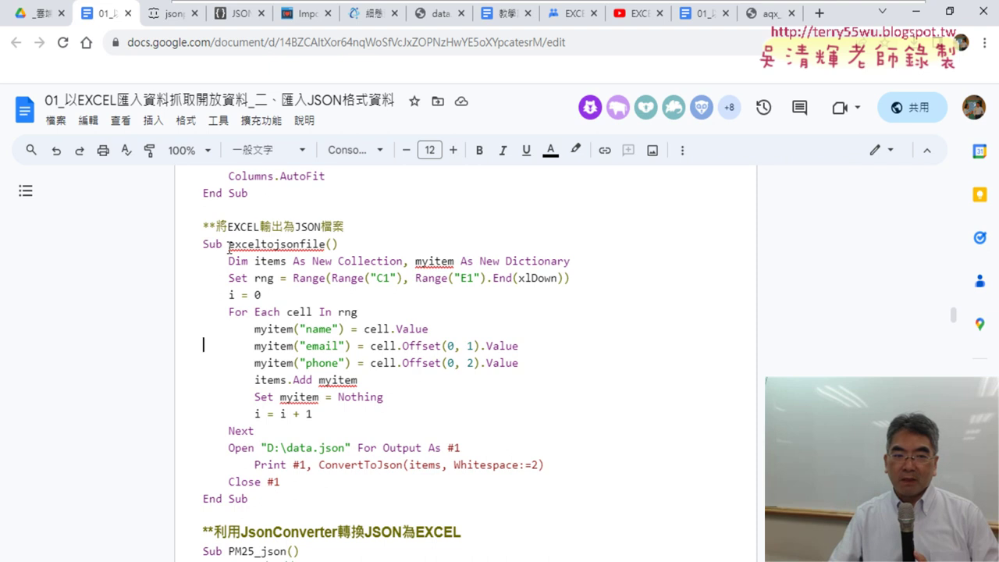
{"action": "left_click_drag", "start_coordinate": [228, 244], "coordinate": [259, 248]}
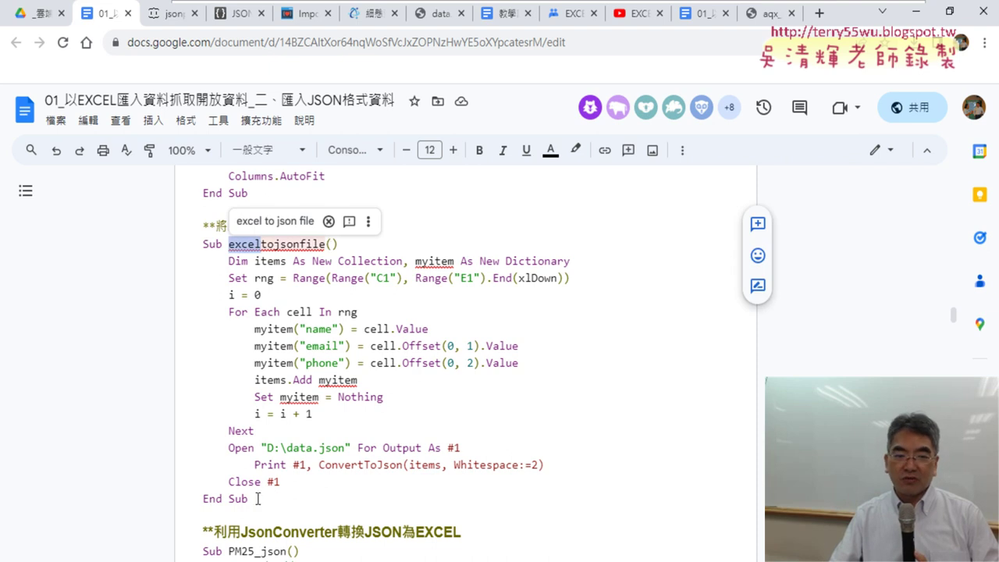
{"action": "left_click_drag", "start_coordinate": [257, 498], "coordinate": [188, 245]}
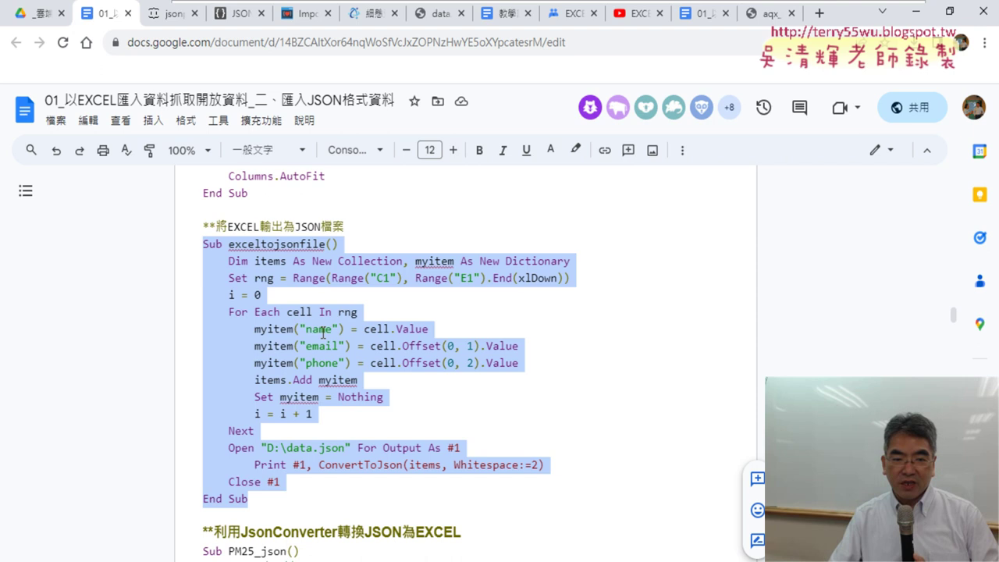
{"action": "left_click", "coordinate": [323, 330]}
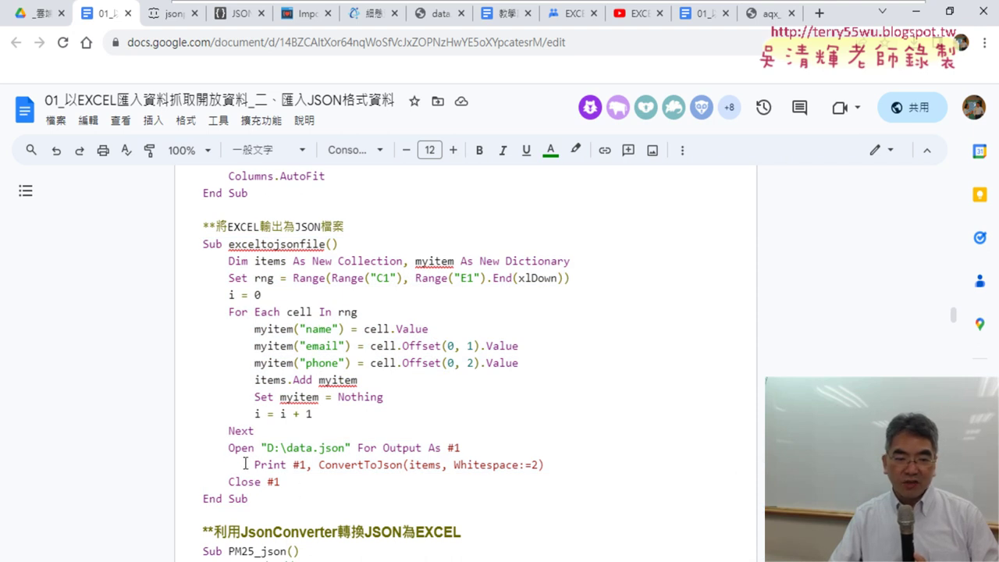
{"action": "left_click_drag", "start_coordinate": [229, 450], "coordinate": [351, 448]}
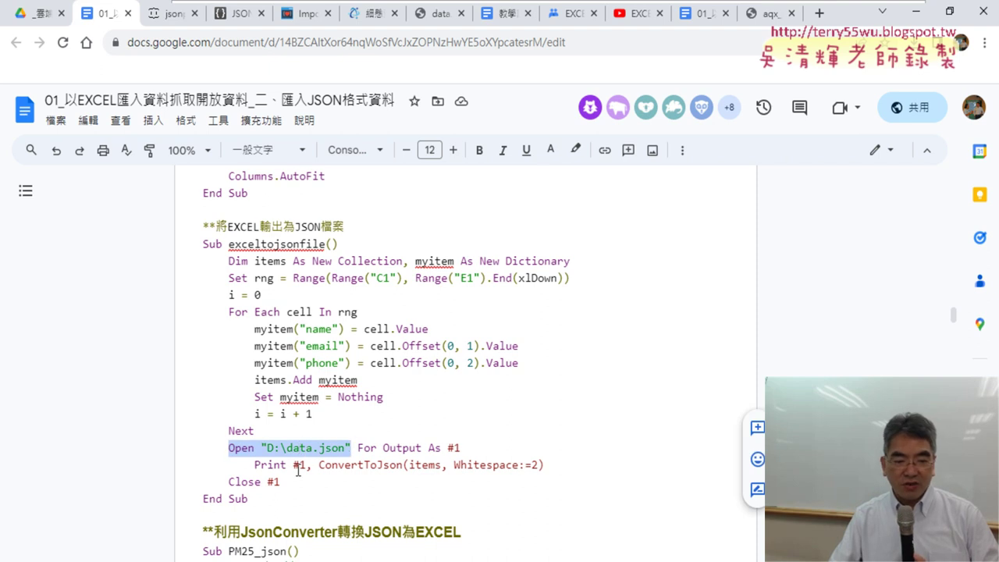
- Open Local Disk (D:) from This PC in File Explorer, then minimize the window
{"action": "key", "text": "alt+Tab"}
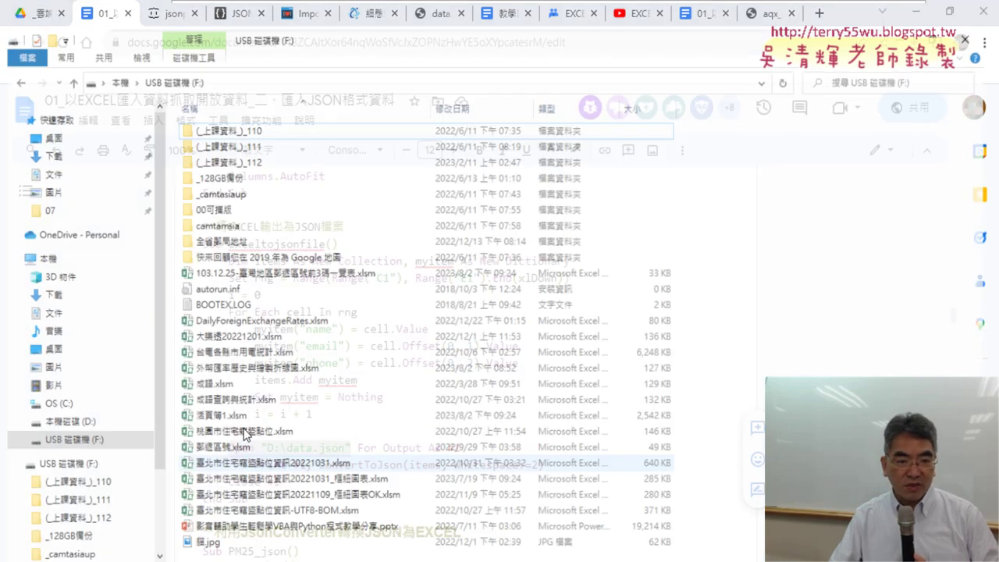
{"action": "left_click", "coordinate": [119, 53]}
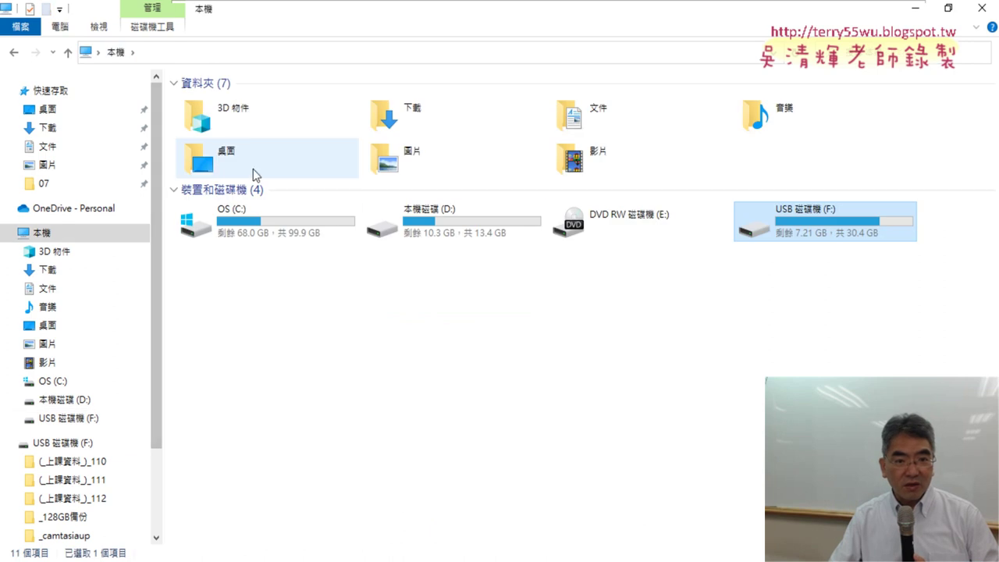
{"action": "left_click", "coordinate": [460, 236]}
{"action": "double_click", "coordinate": [461, 236]}
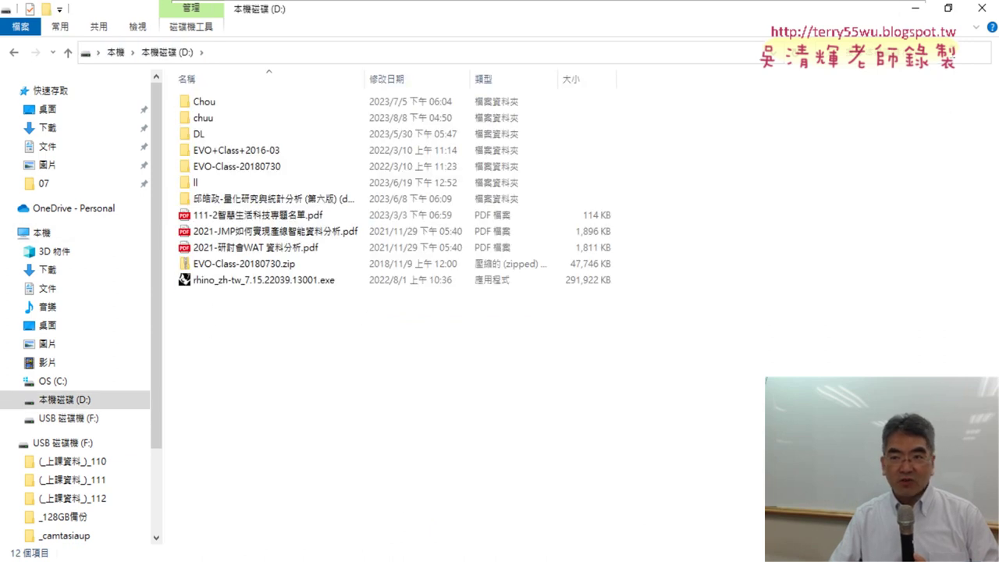
{"action": "left_click", "coordinate": [914, 7]}
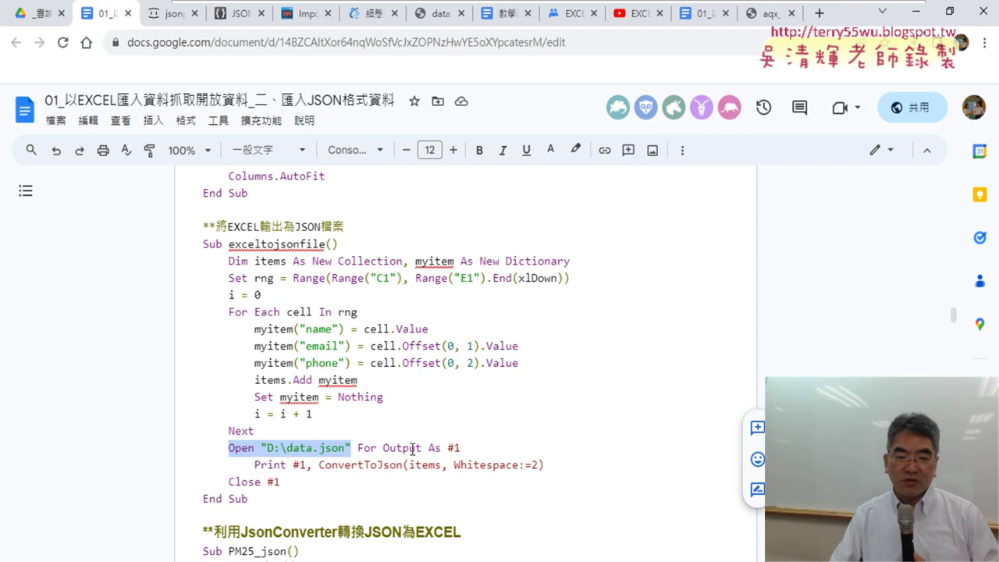
- Highlight ConvertToJson and Whitespace:=2, then select the whole exceltojsonfile macro for copying into the VBA editor
{"action": "left_click_drag", "start_coordinate": [319, 465], "coordinate": [402, 464]}
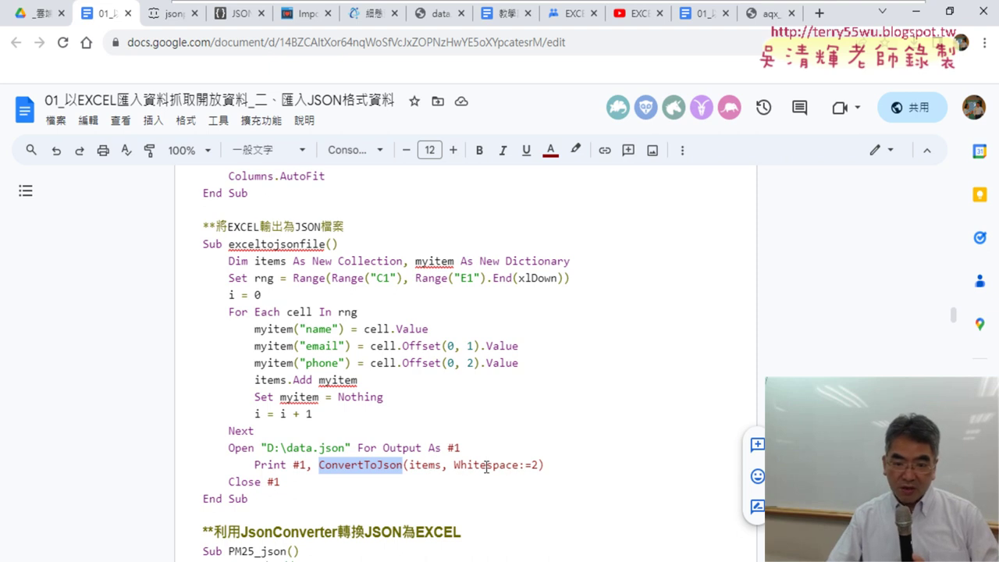
{"action": "left_click_drag", "start_coordinate": [453, 466], "coordinate": [487, 465]}
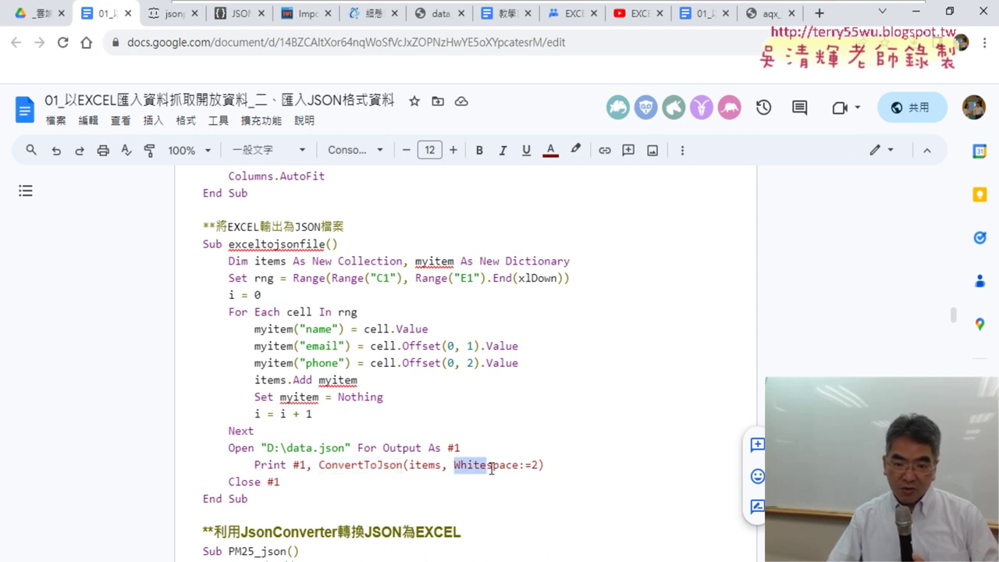
{"action": "left_click_drag", "start_coordinate": [490, 468], "coordinate": [518, 469]}
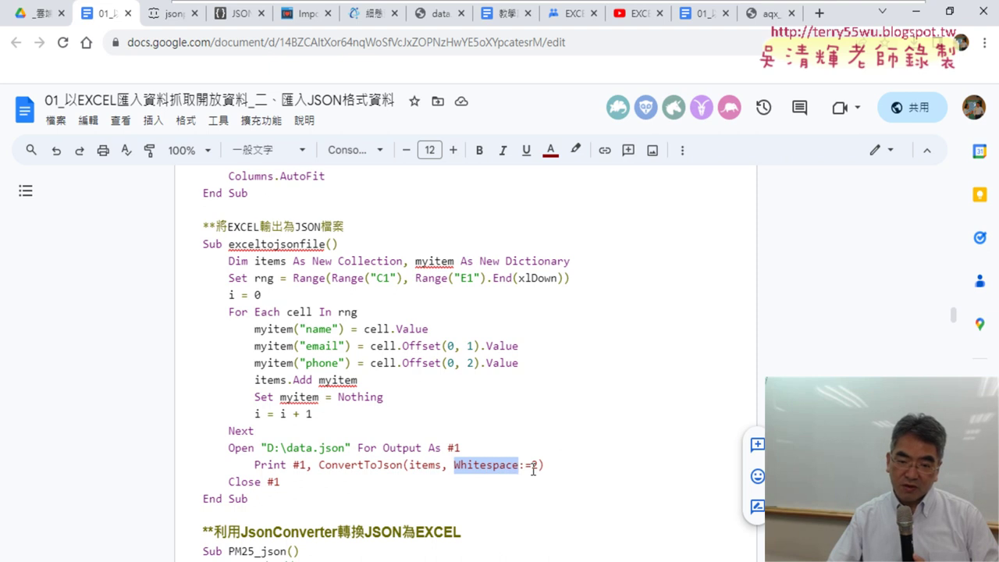
{"action": "double_click", "coordinate": [536, 465]}
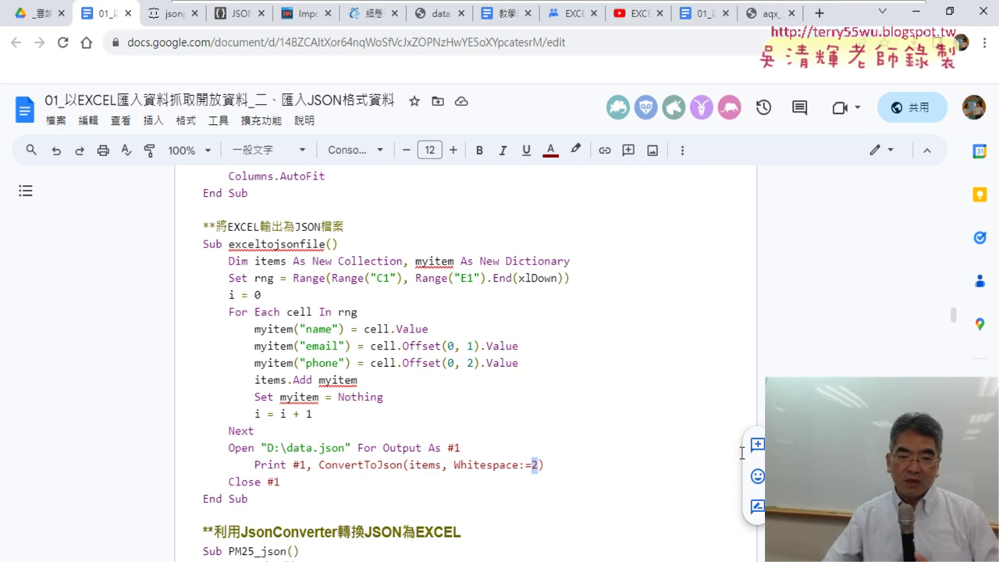
{"action": "left_click_drag", "start_coordinate": [205, 251], "coordinate": [336, 497]}
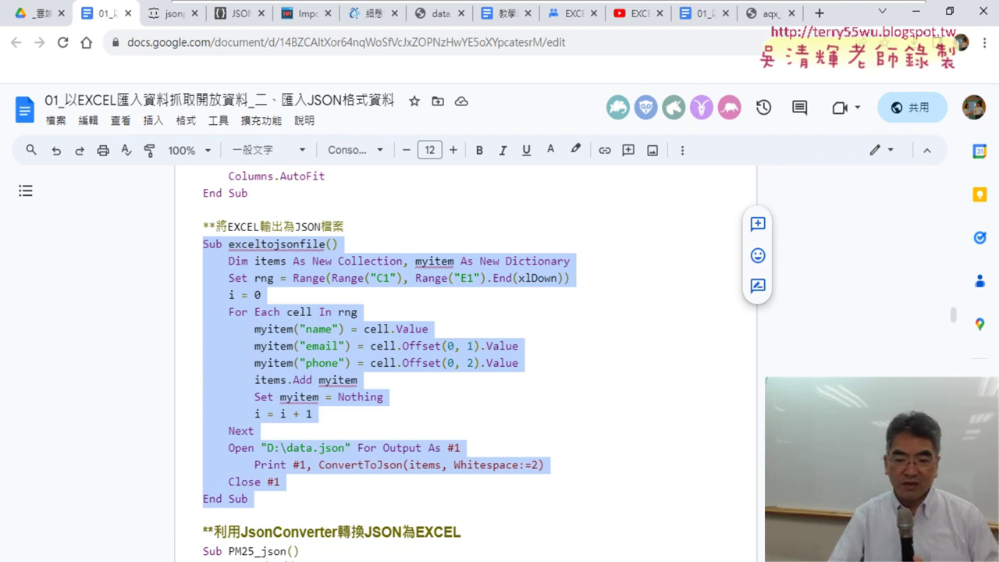
{"action": "key", "text": "alt+Tab"}
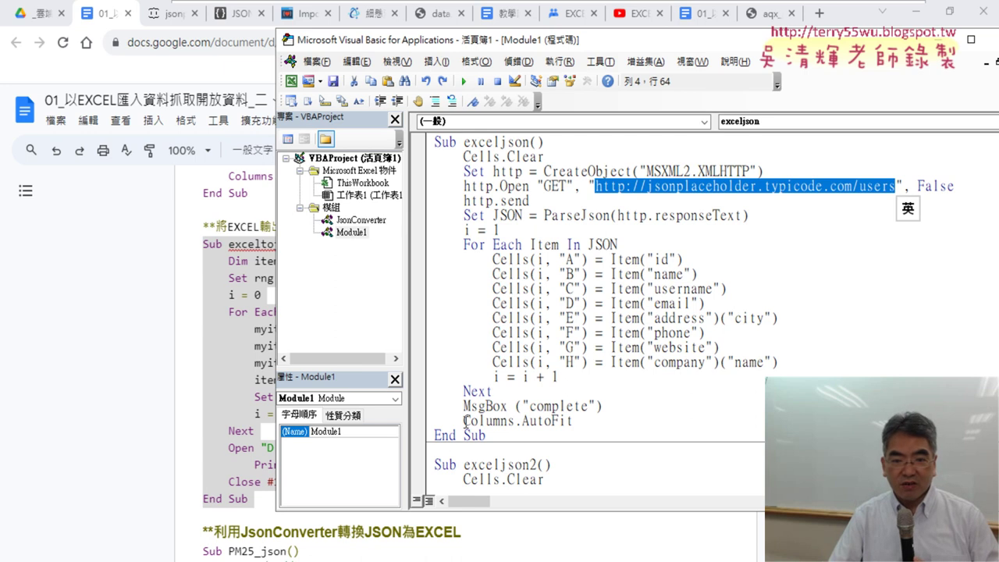
- Paste the exceltojsonfile macro into Module1 above Sub exceljson2 and highlight its name
{"action": "left_click", "coordinate": [454, 449]}
{"action": "key", "text": "ctrl+v"}
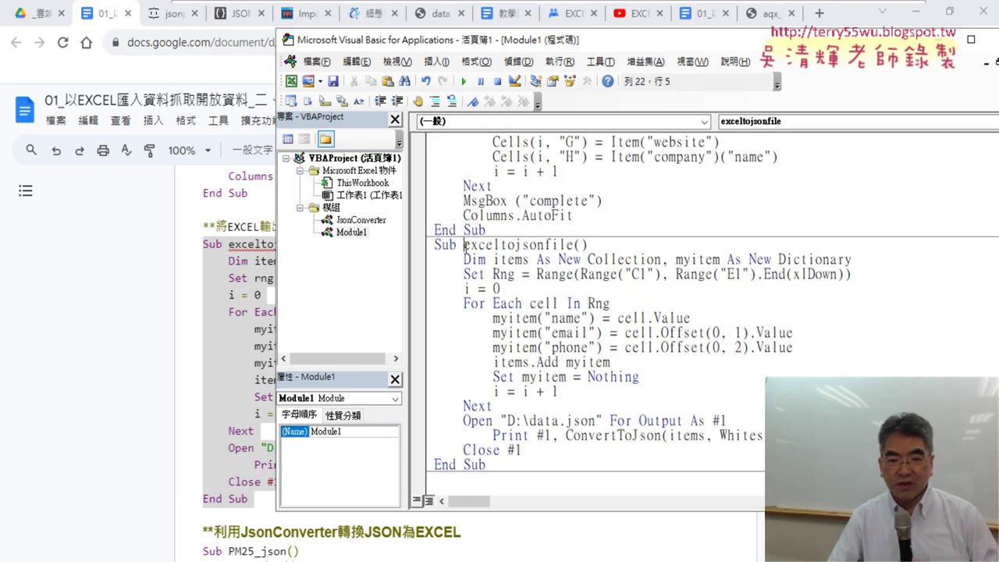
{"action": "left_click_drag", "start_coordinate": [466, 244], "coordinate": [576, 245]}
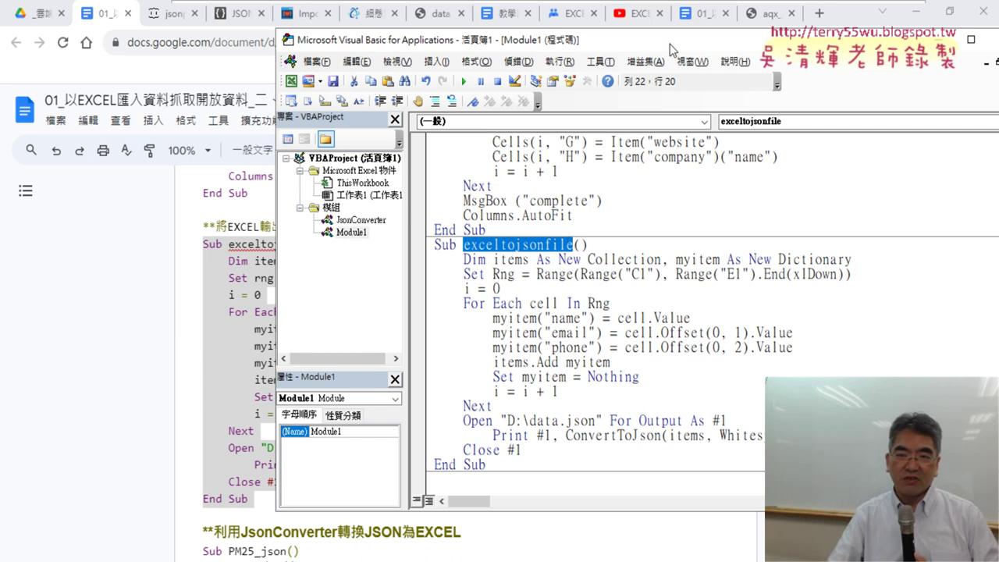
- Minimize the browser, point out the range expression starting at C1 and E1, and return to the worksheet
{"action": "left_click_drag", "start_coordinate": [669, 43], "coordinate": [610, 45]}
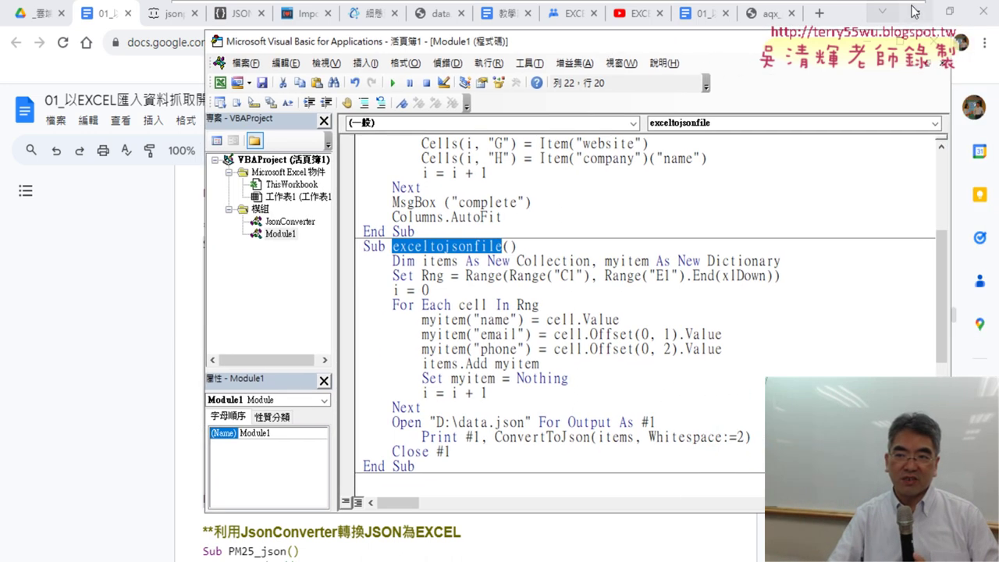
{"action": "left_click", "coordinate": [914, 12]}
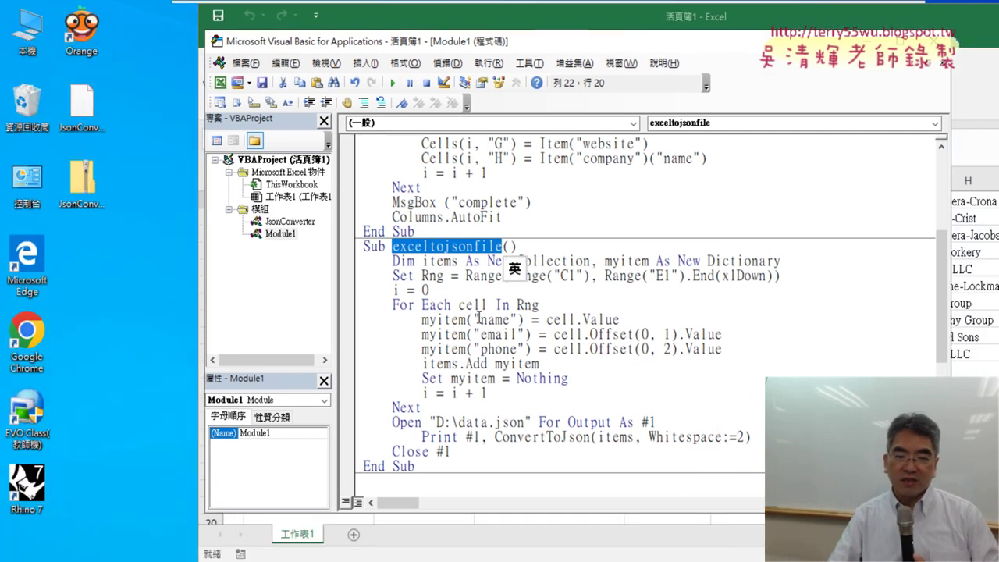
{"action": "left_click", "coordinate": [562, 309]}
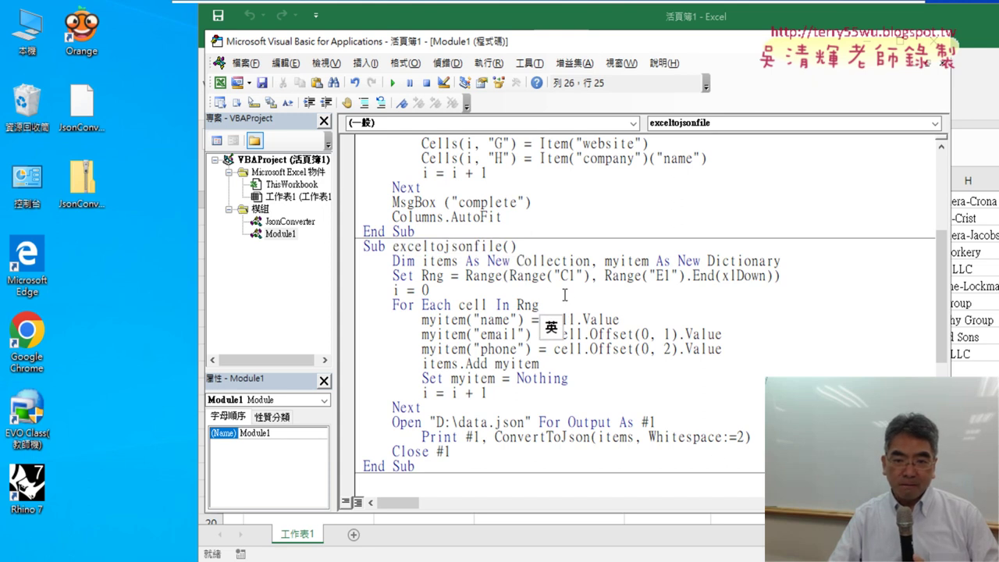
{"action": "left_click_drag", "start_coordinate": [466, 275], "coordinate": [771, 275]}
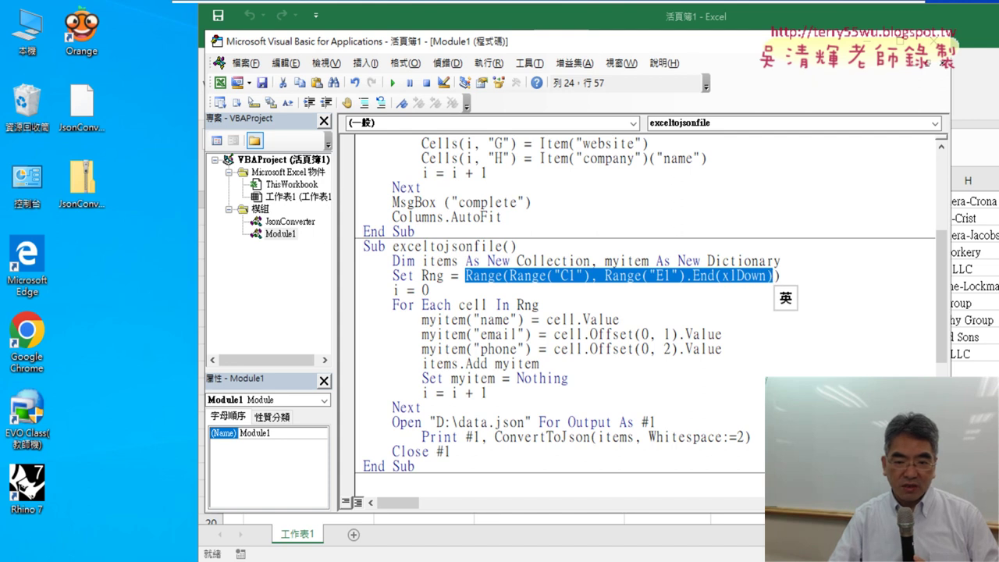
{"action": "key", "text": "alt+F11"}
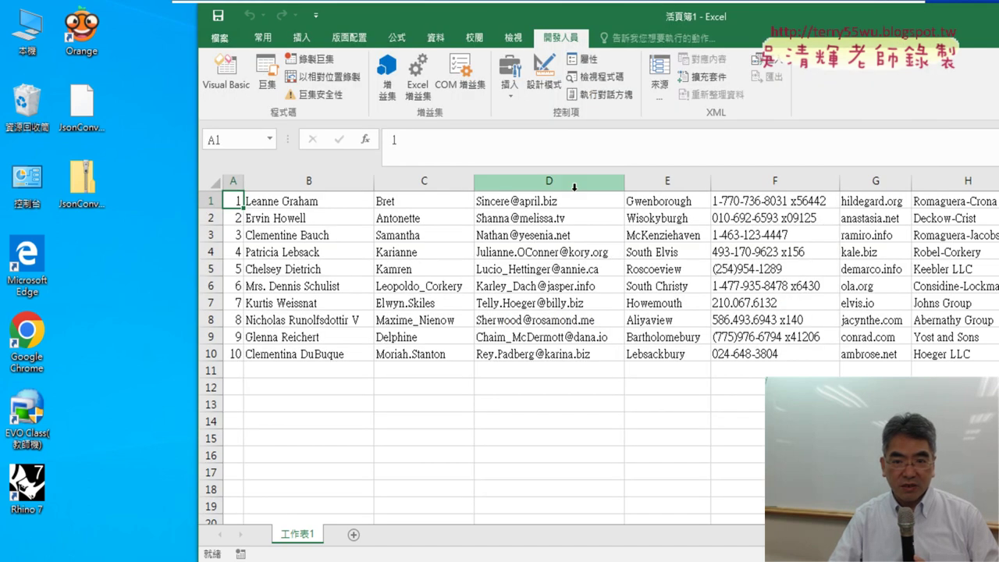
- Select column C to show where the export range starts, then return to the VBA editor
{"action": "left_click", "coordinate": [431, 180]}
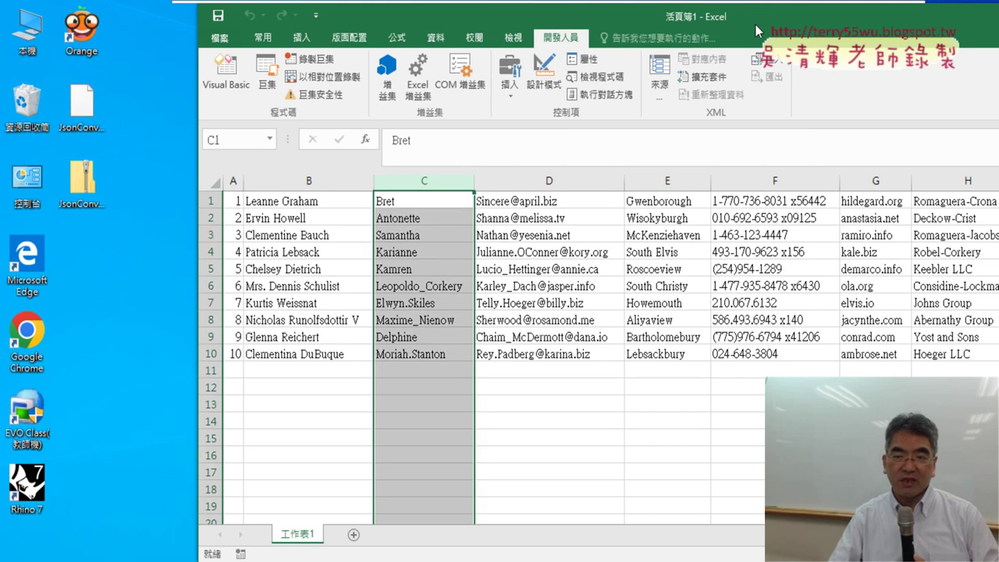
{"action": "key", "text": "alt+F11"}
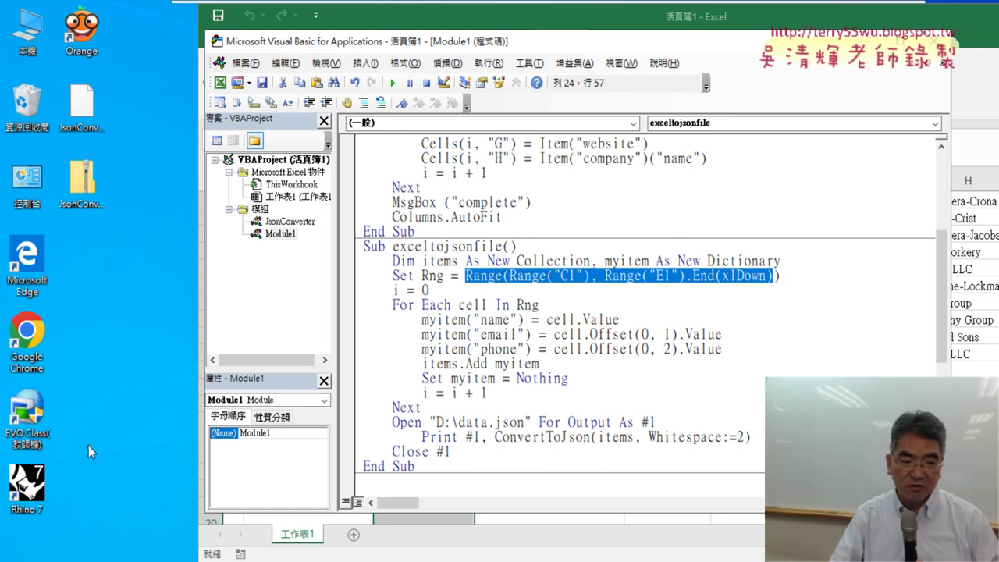
{"action": "left_click", "coordinate": [64, 422]}
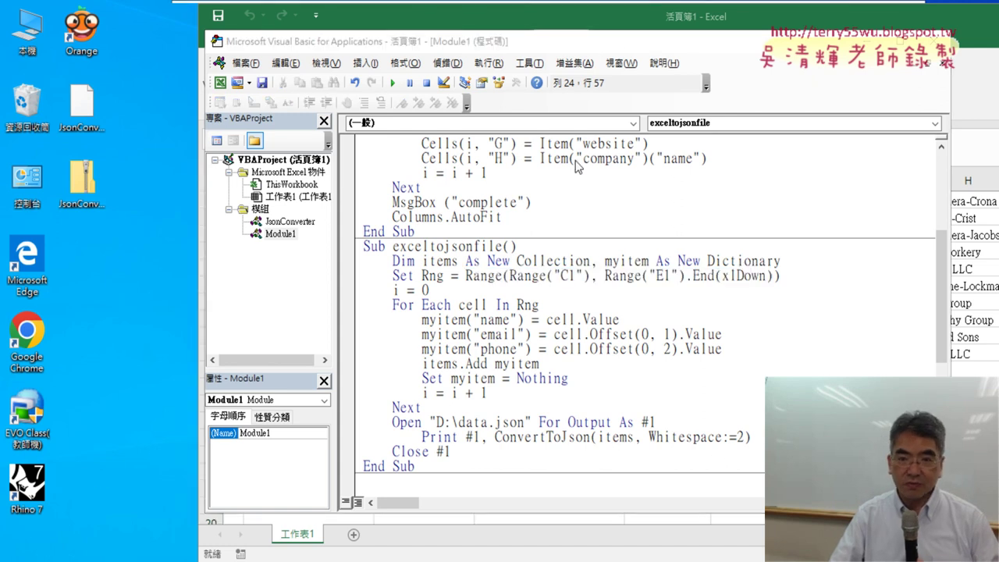